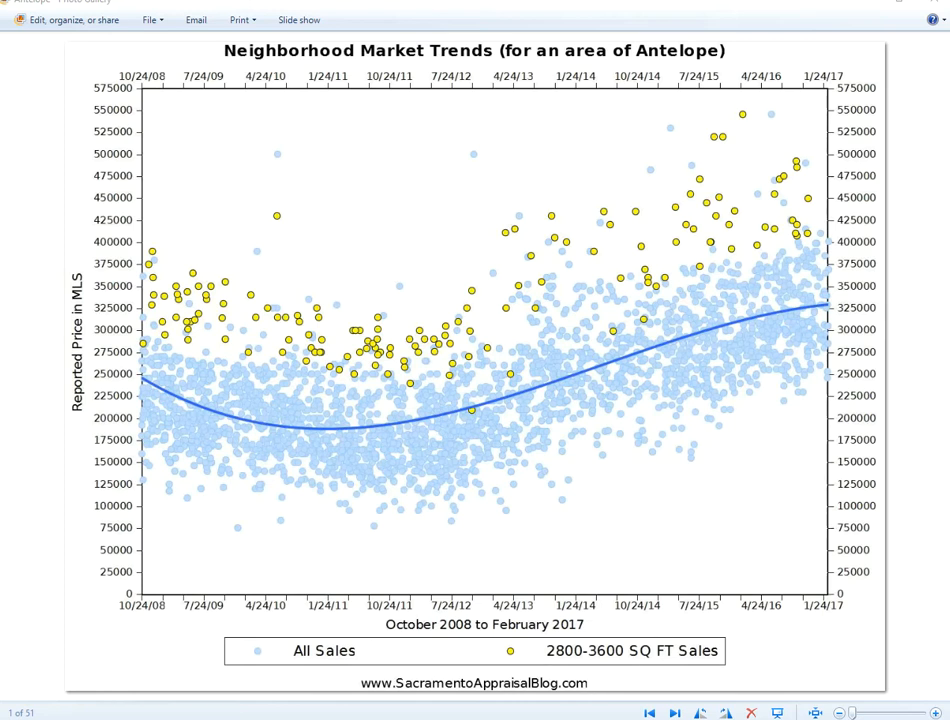
- Switch to the MetroList map in the browser and export the mapped sold listings with the Realty Tools without photos option
click(530, 702)
click(862, 7)
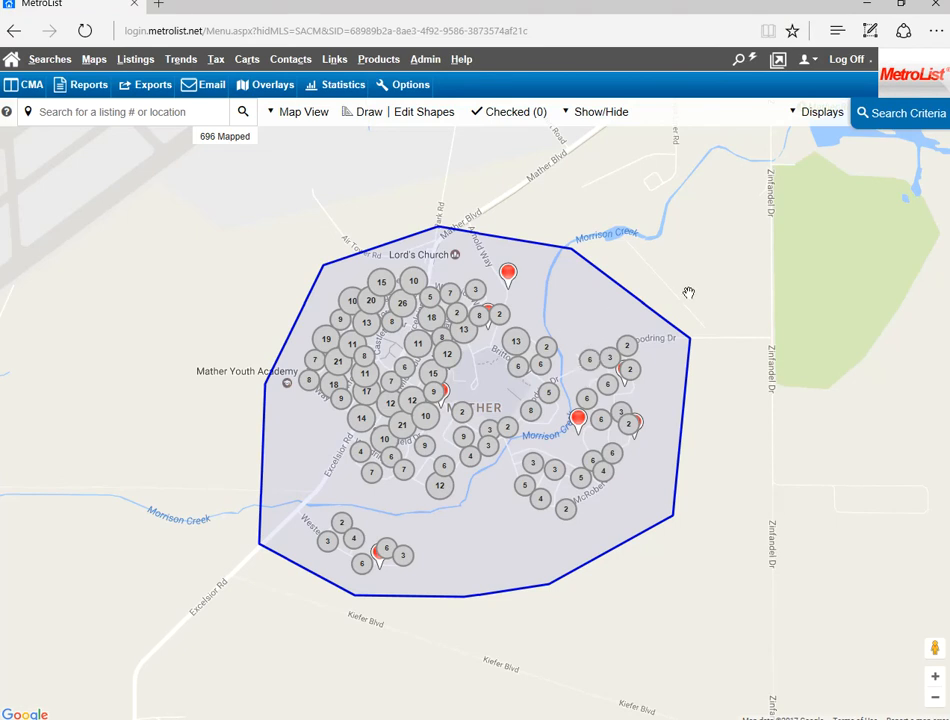
click(895, 131)
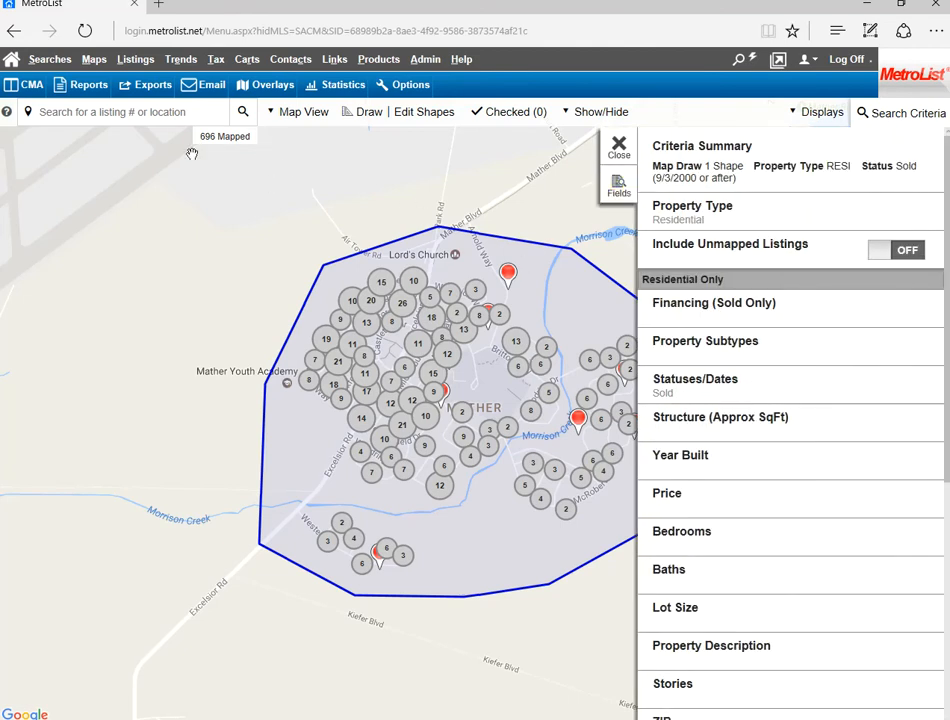
click(155, 90)
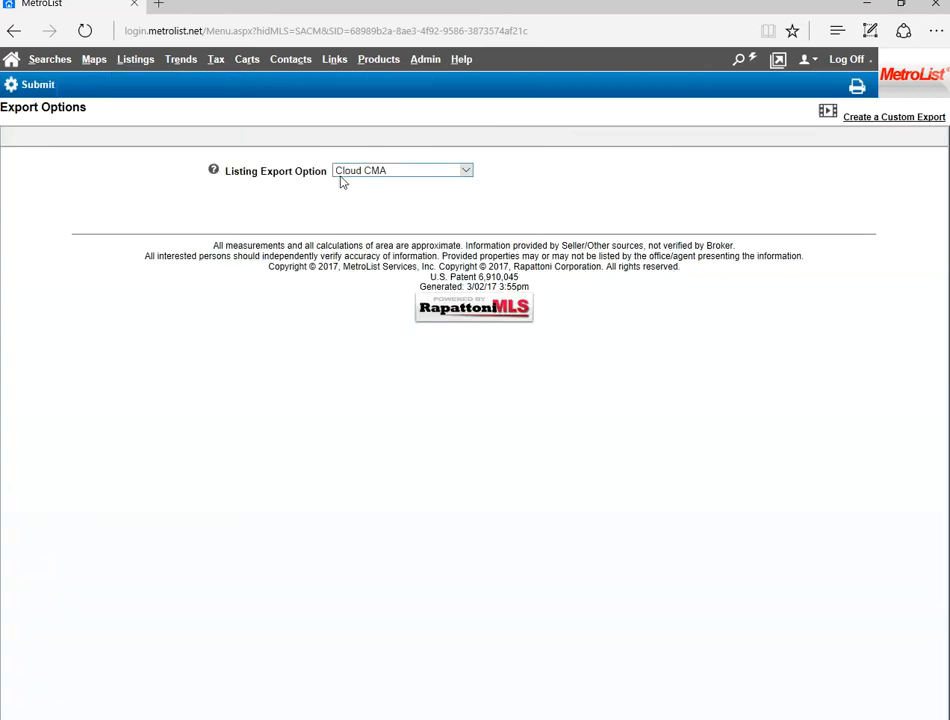
click(347, 172)
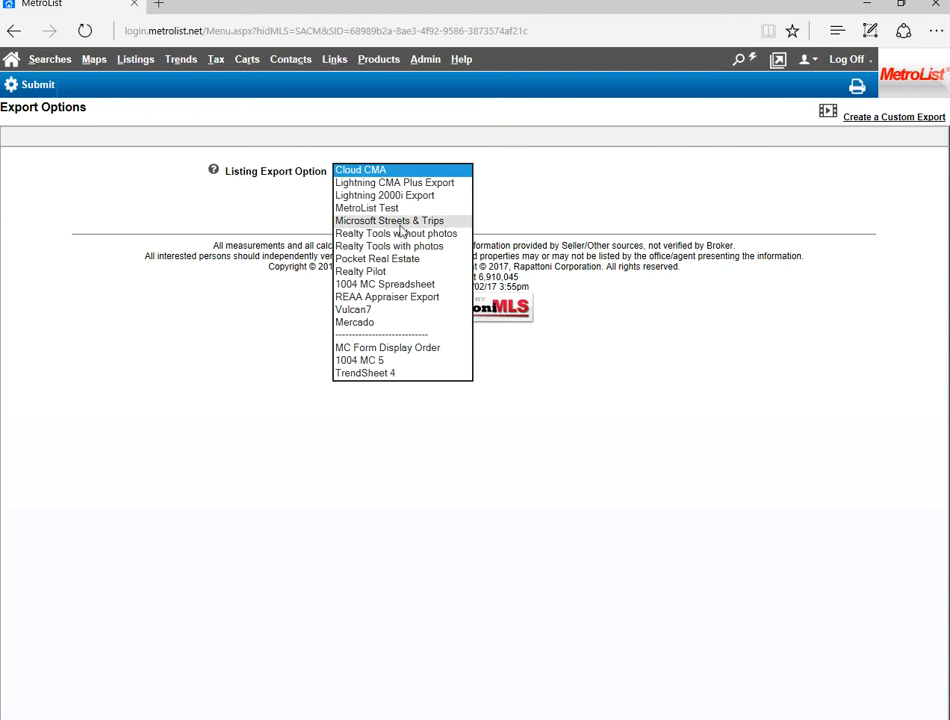
click(362, 196)
click(357, 235)
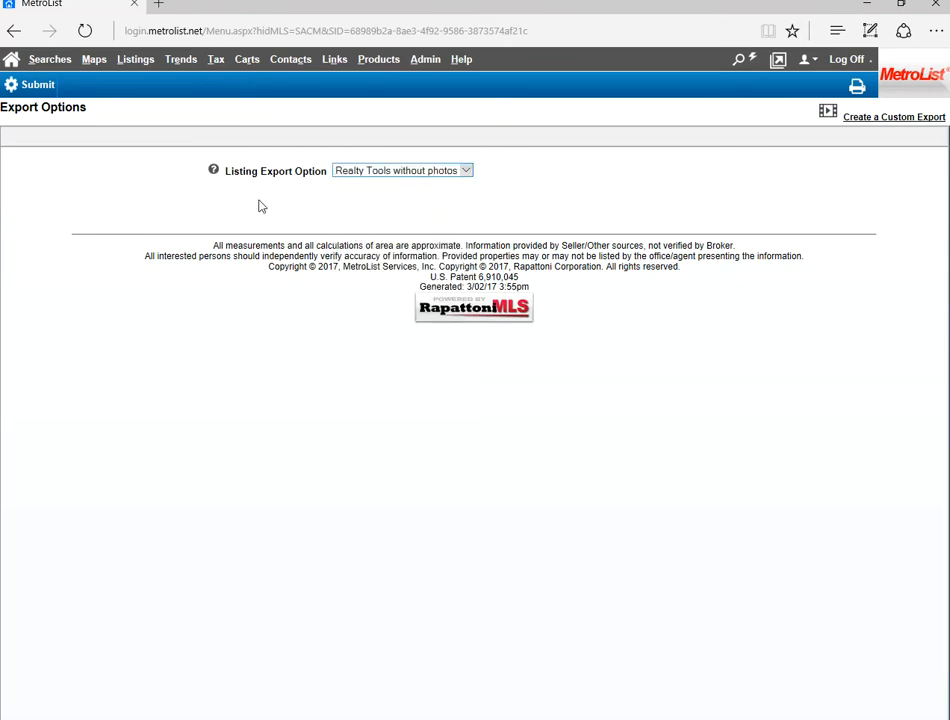
click(38, 88)
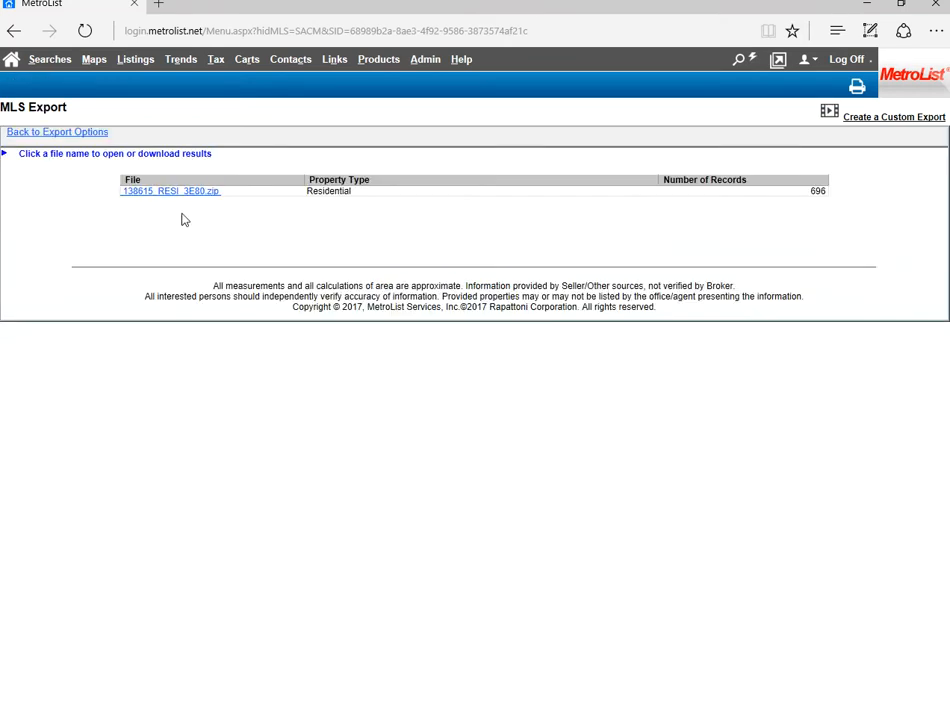
- Save the exported residential zip file and open its Listing file in Excel
click(188, 199)
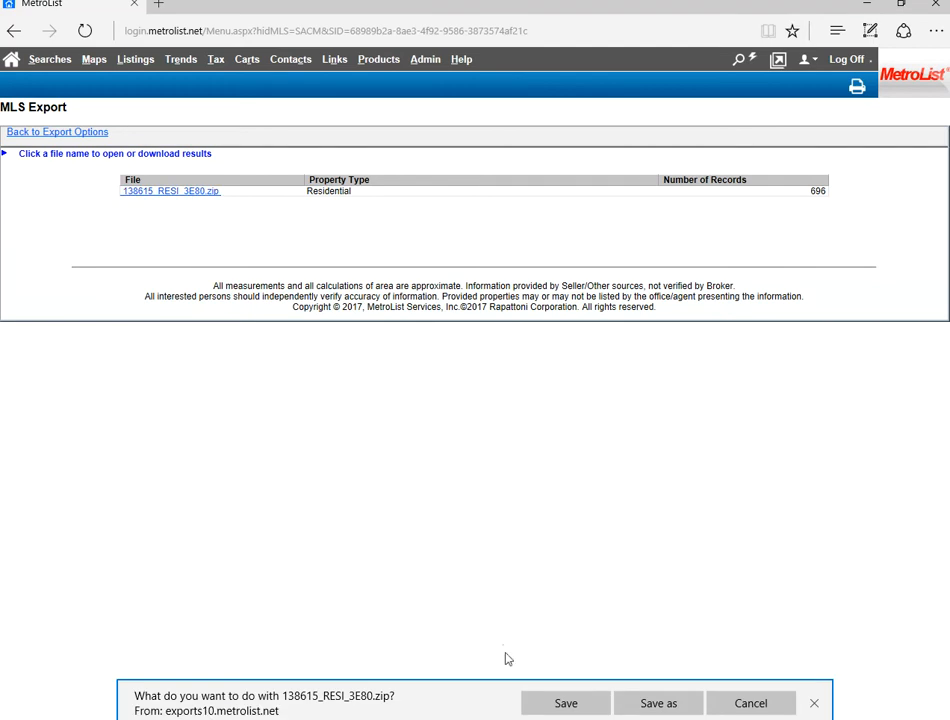
click(548, 707)
click(550, 707)
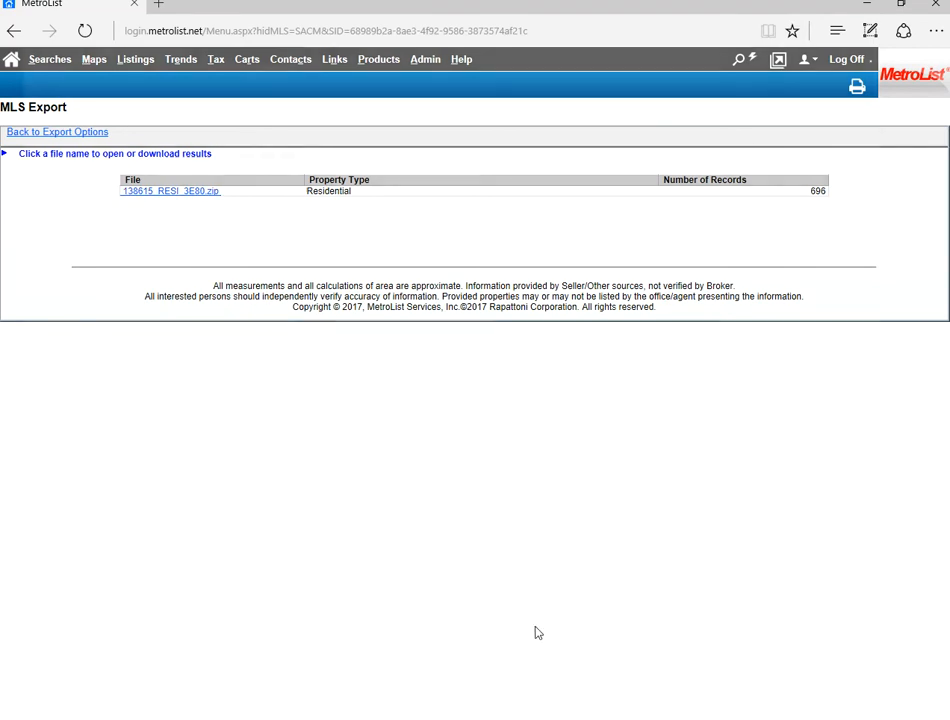
double_click(303, 195)
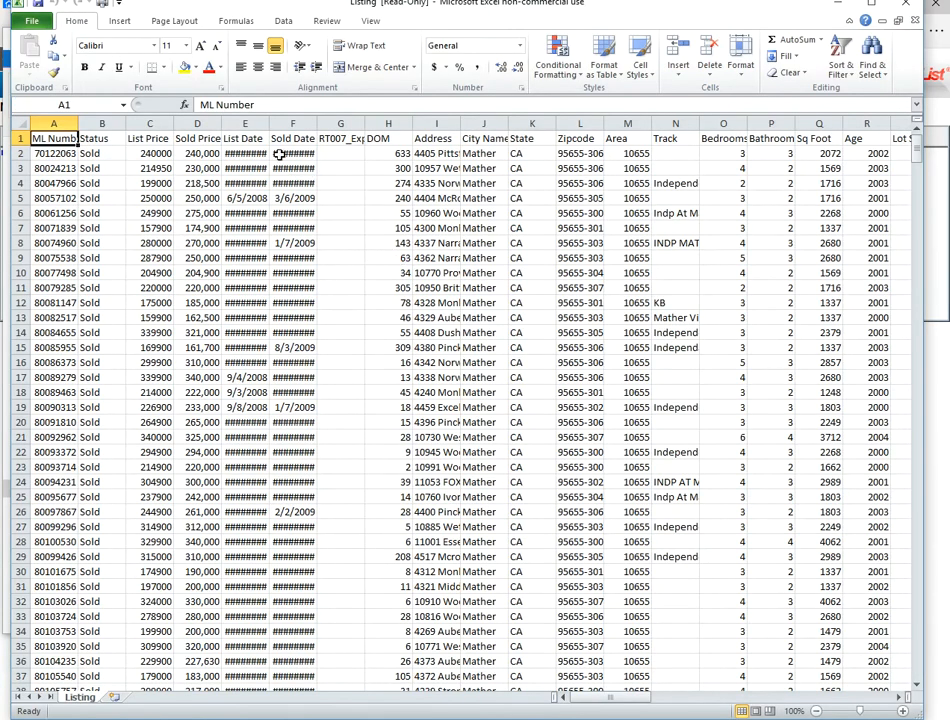
- Widen the Sold Date column enough to show its dates in full
click(198, 123)
click(293, 123)
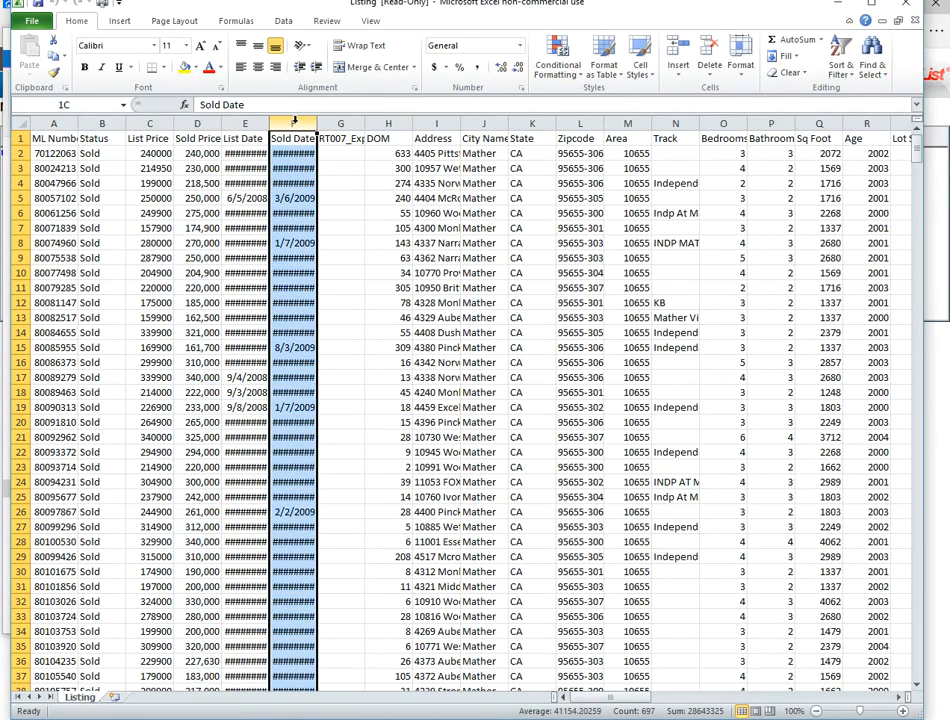
drag(316, 123, 334, 123)
click(597, 272)
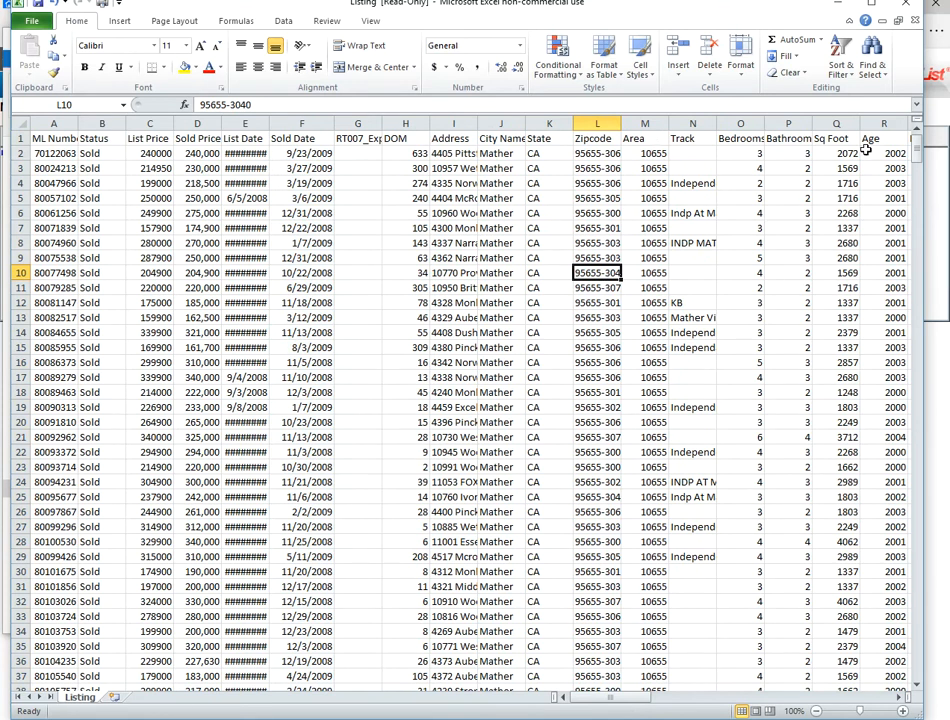
- Move the Sold Price column from D to column G, directly beside Sold Date
click(204, 123)
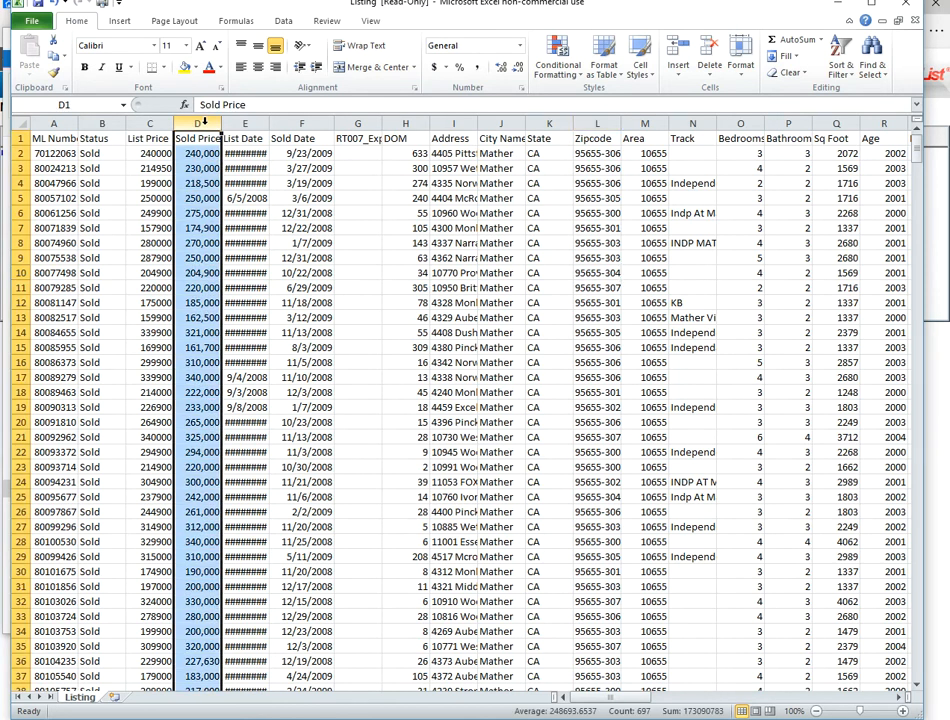
right_click(204, 122)
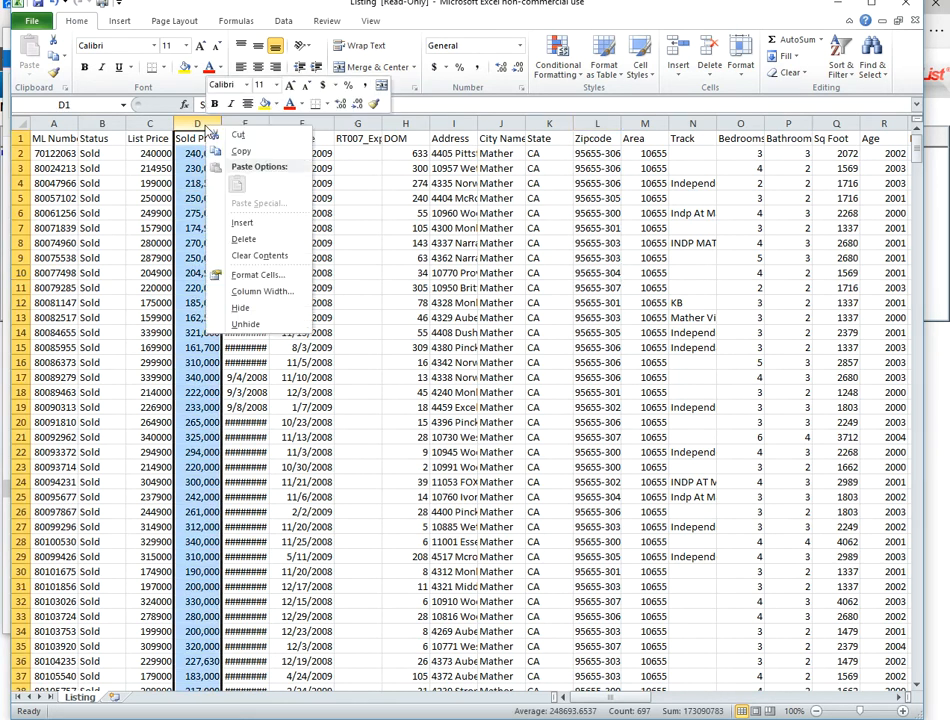
click(232, 136)
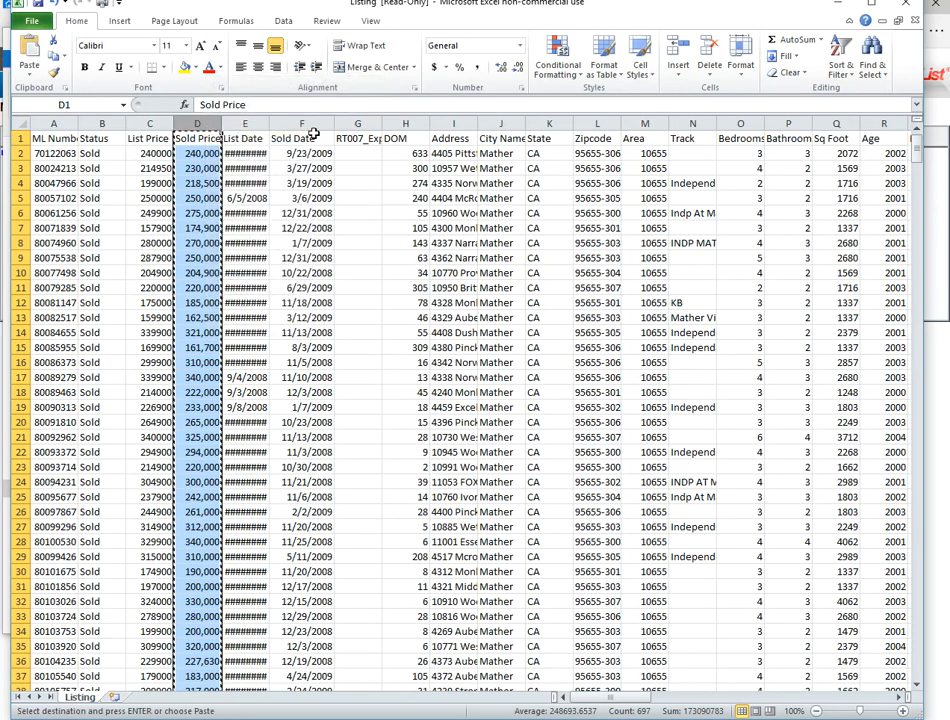
right_click(352, 123)
click(384, 182)
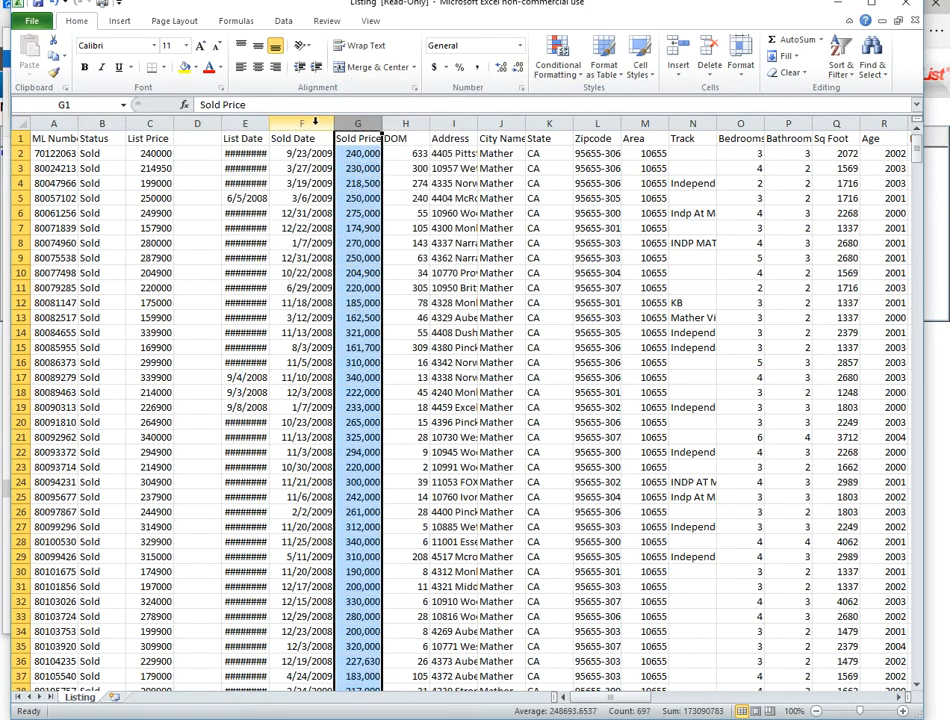
- Copy the Sold Date and Sold Price columns into a new blank workbook, starting at cell A1
drag(303, 121, 352, 122)
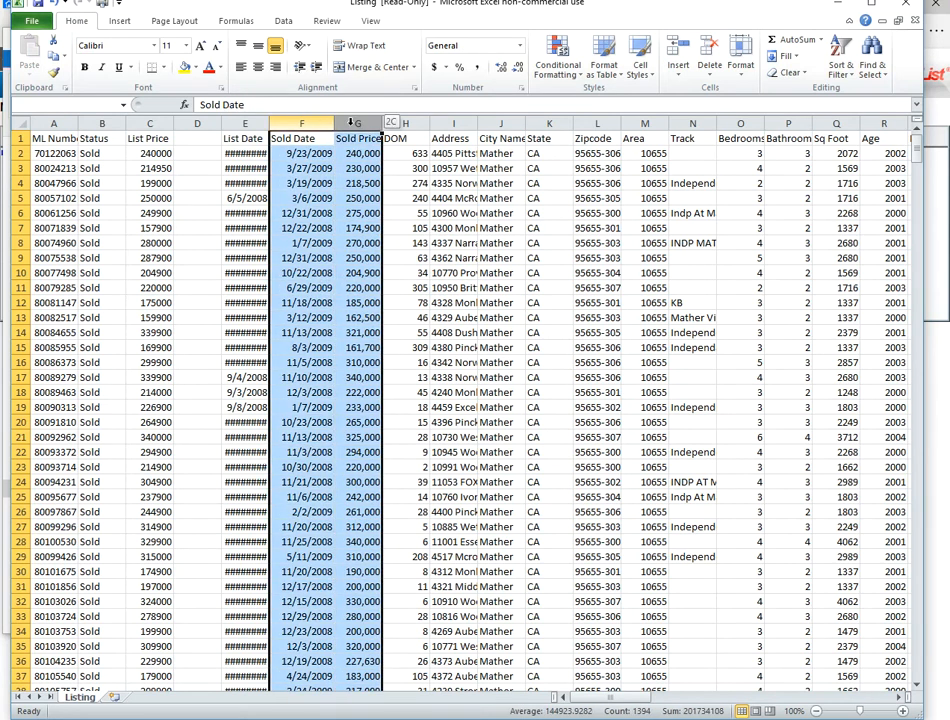
right_click(354, 125)
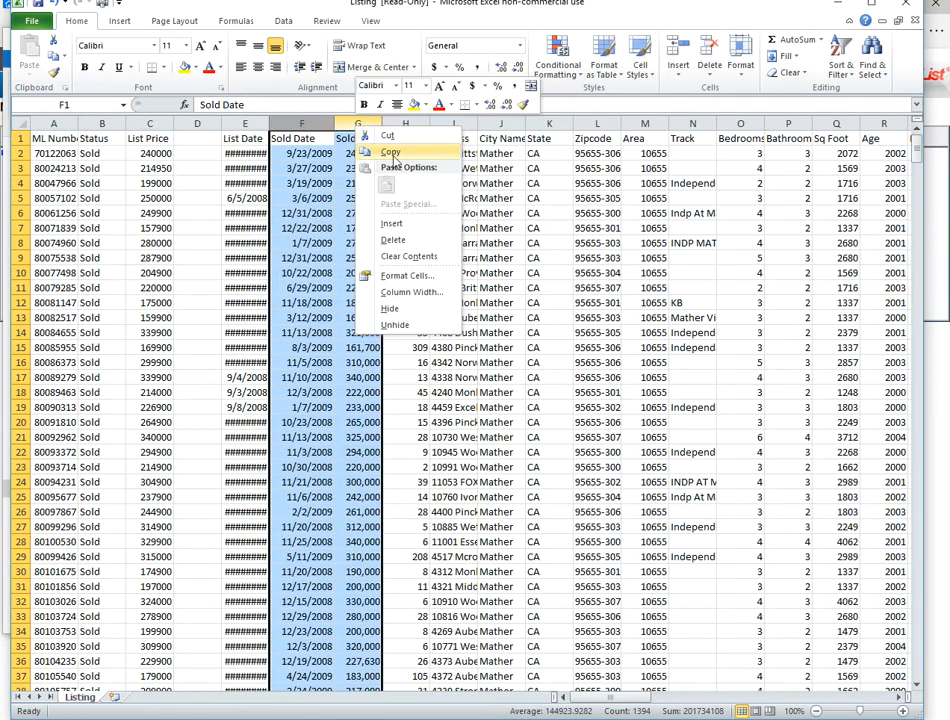
click(391, 153)
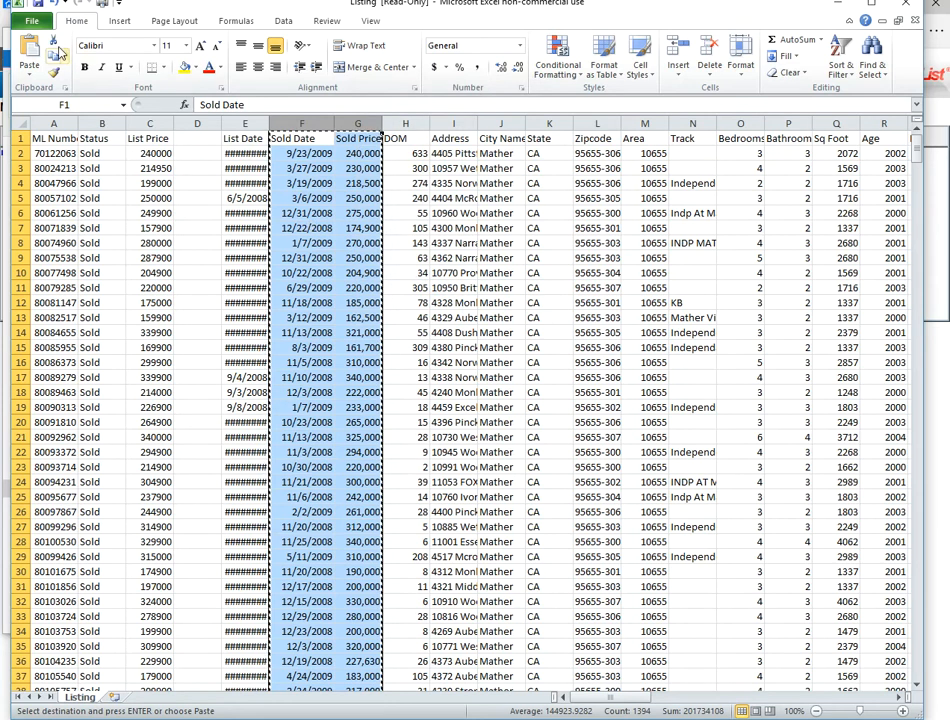
click(32, 21)
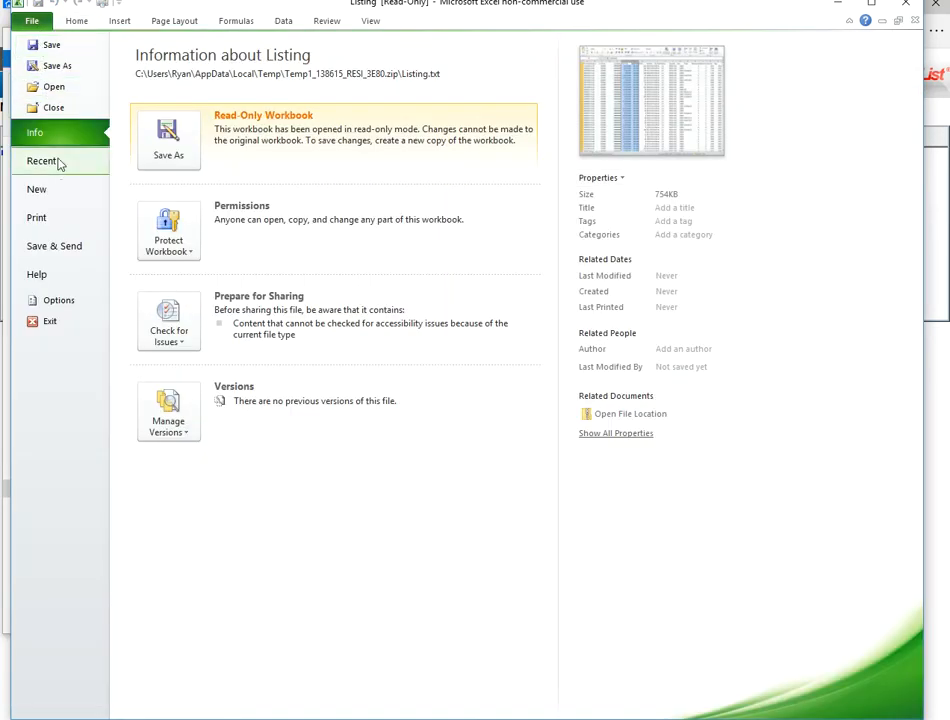
click(48, 190)
click(730, 372)
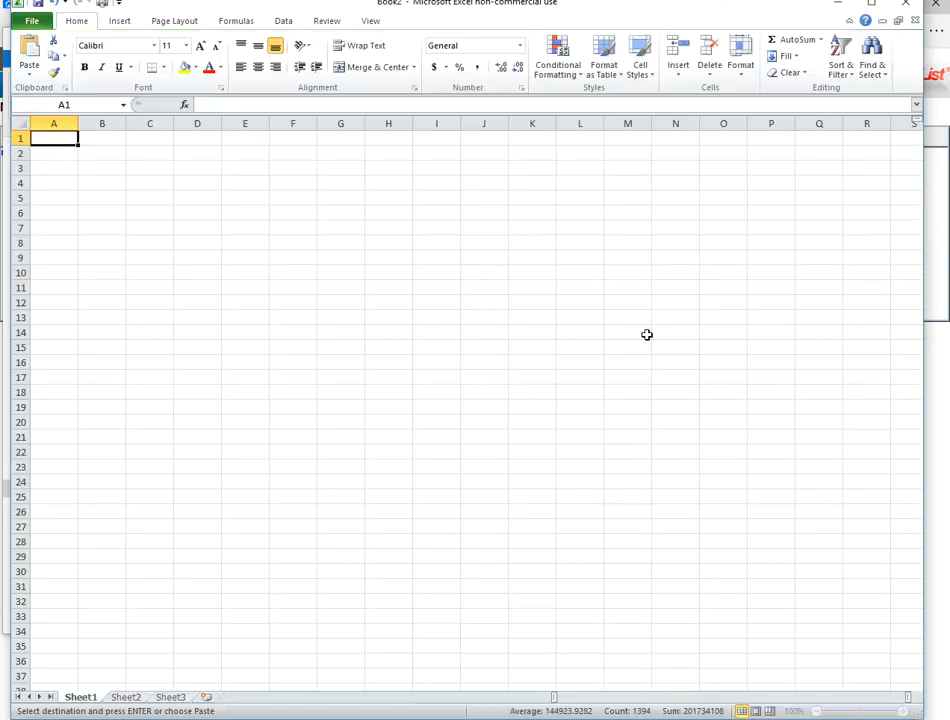
right_click(65, 137)
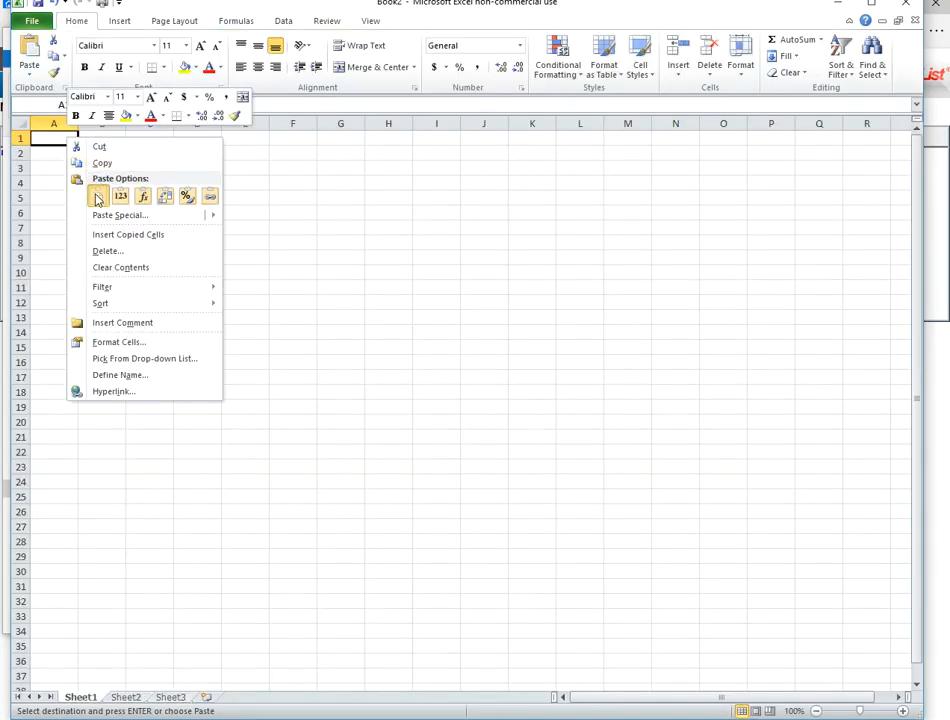
click(95, 195)
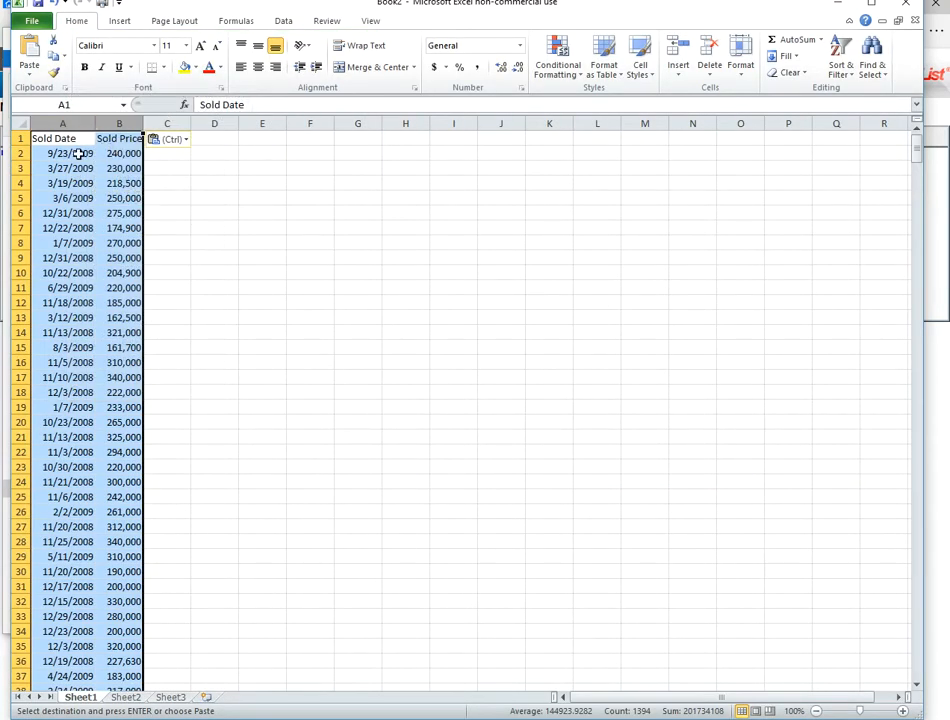
click(186, 269)
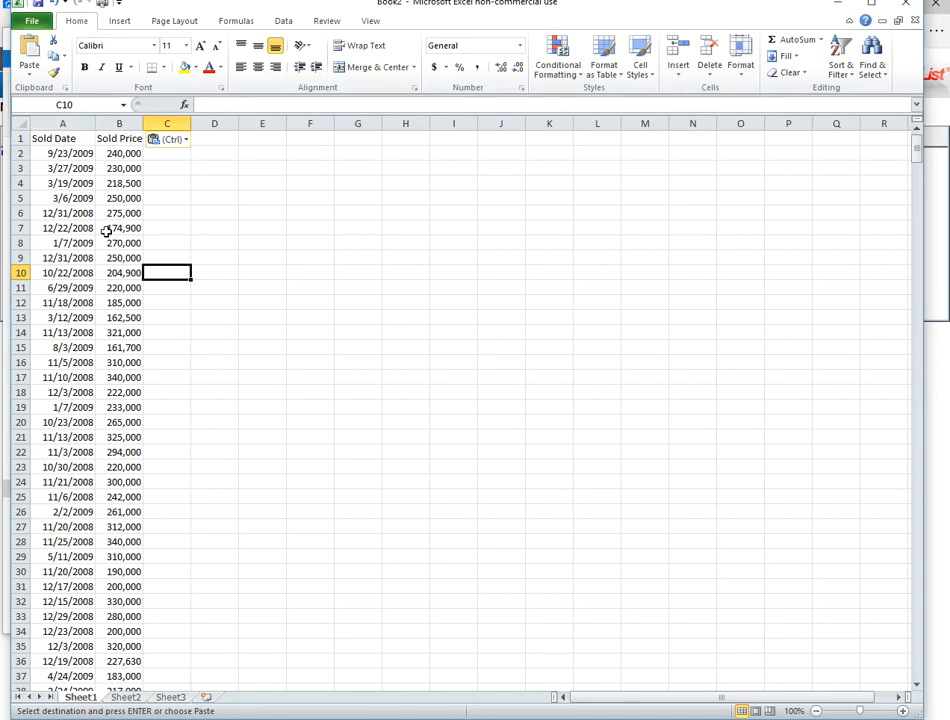
- Return to the MetroList map in the browser and restrict the search to structures of 4000 to 5500 square feet
click(843, 10)
click(882, 38)
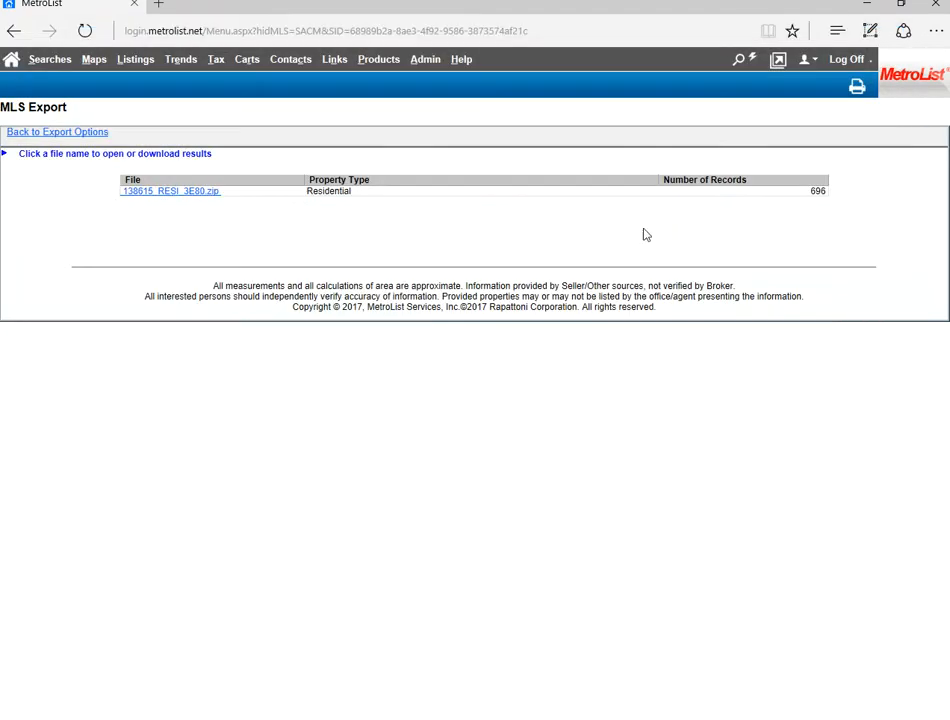
click(62, 134)
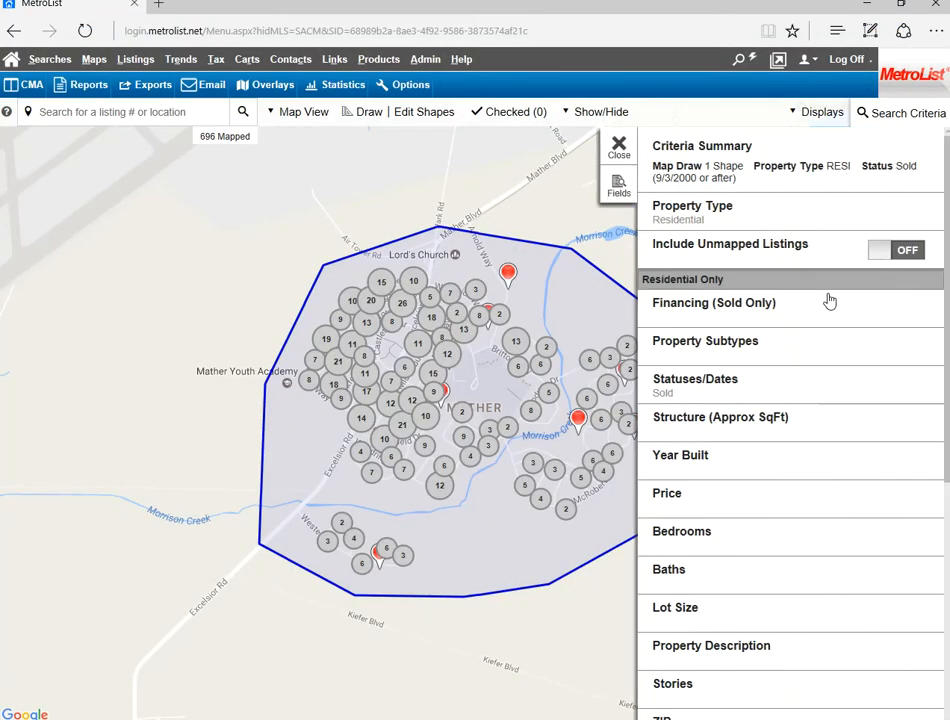
click(766, 430)
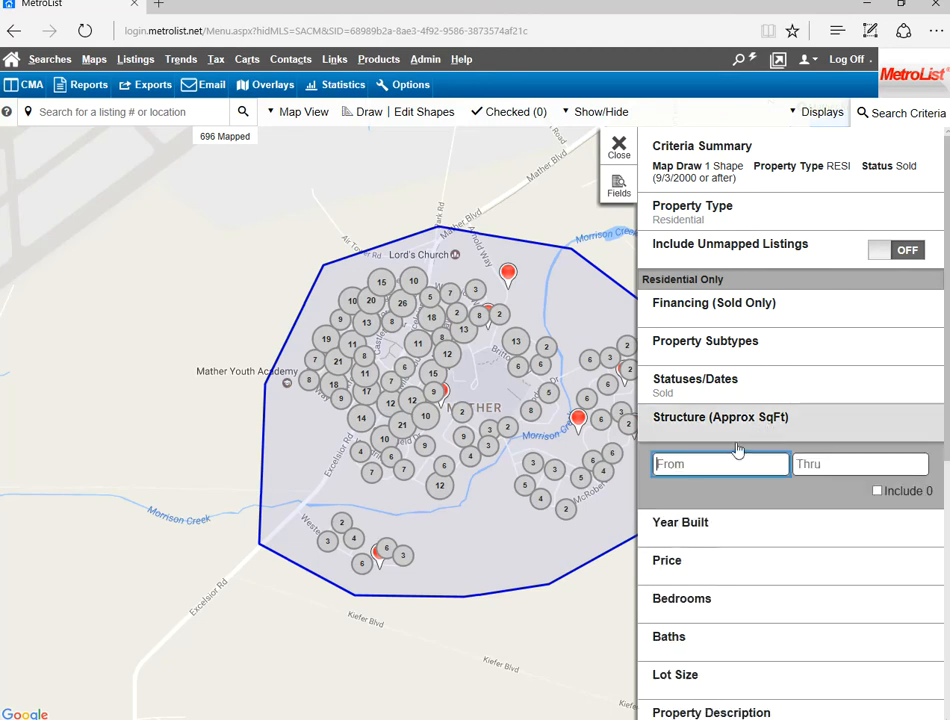
text(4000)
key(Tab)
text(5500)
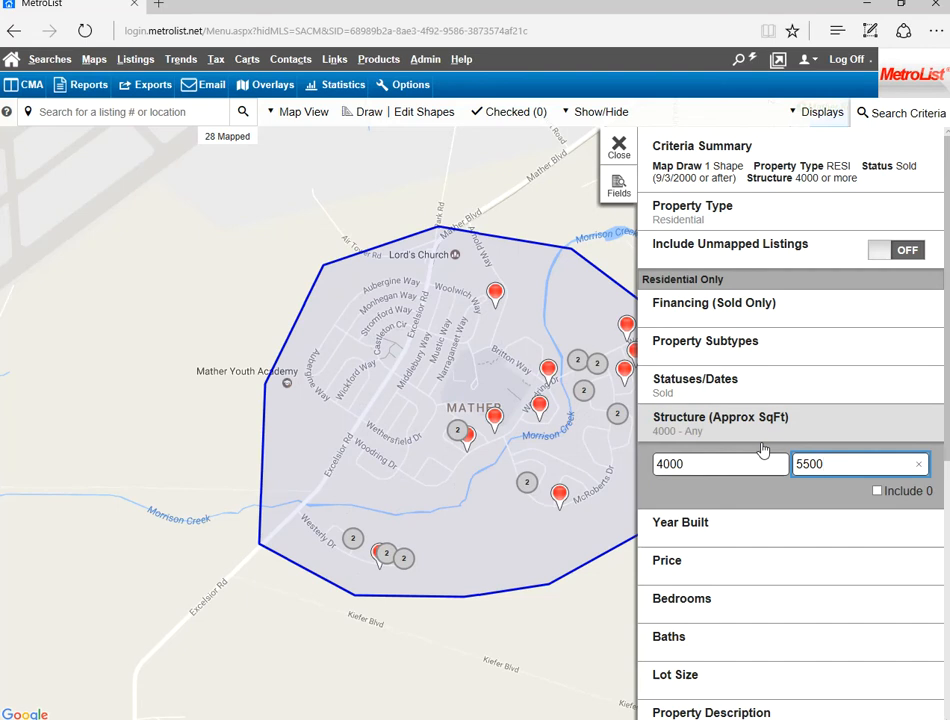
click(725, 422)
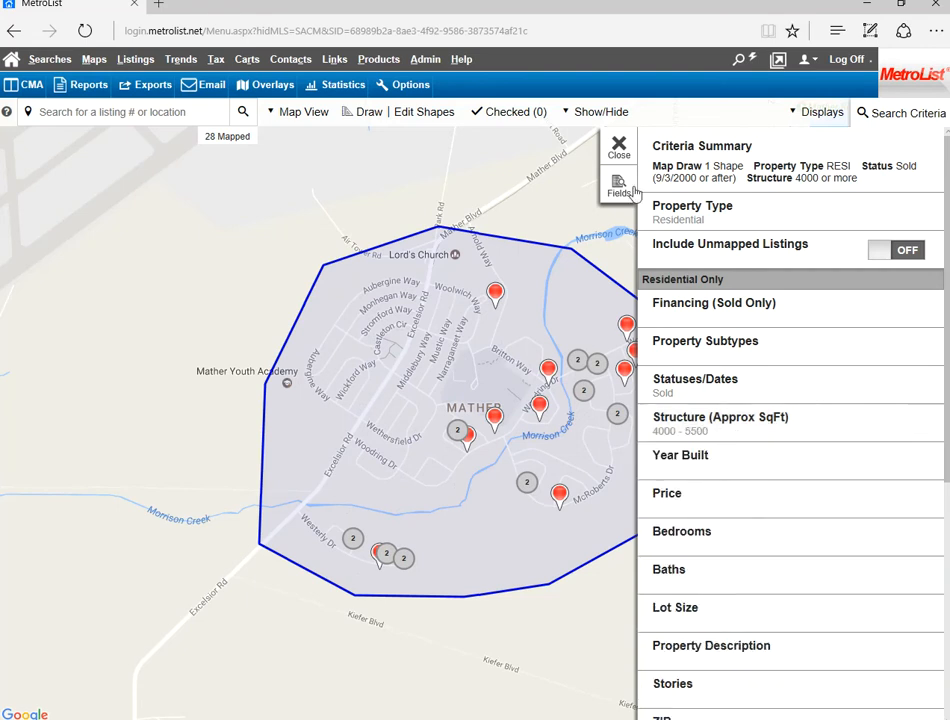
click(619, 148)
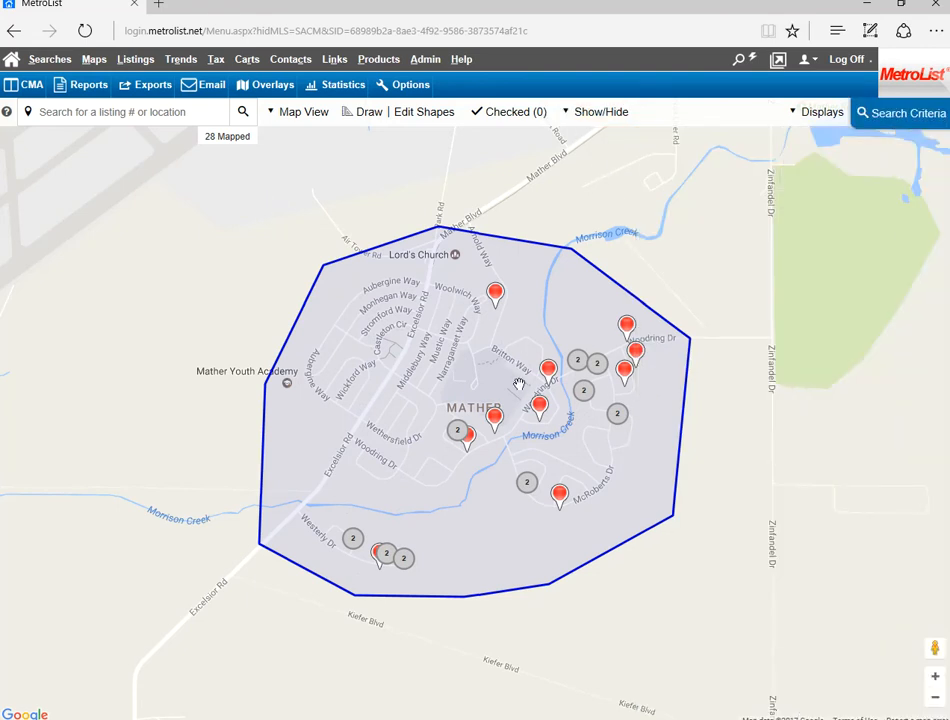
- Export the listings narrowed by square footage with the Realty Tools without photos option
click(149, 90)
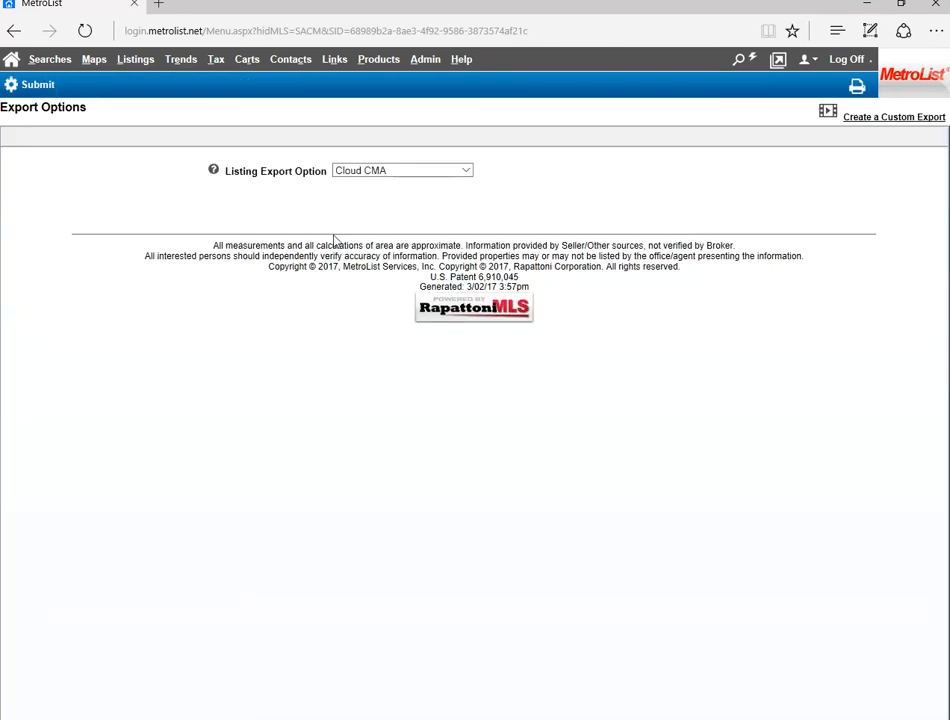
click(382, 172)
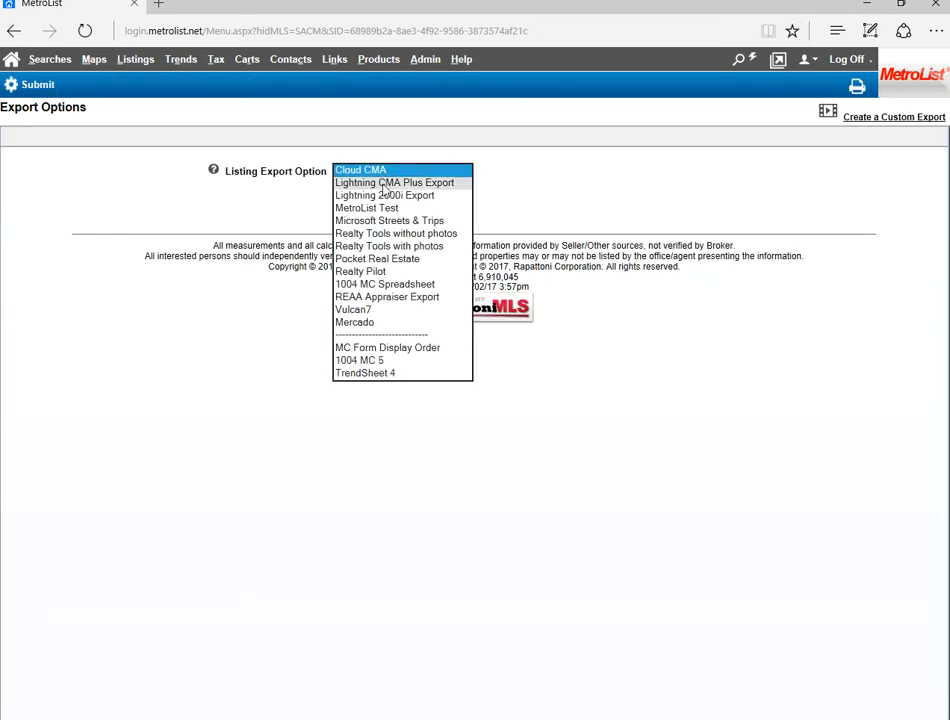
click(420, 234)
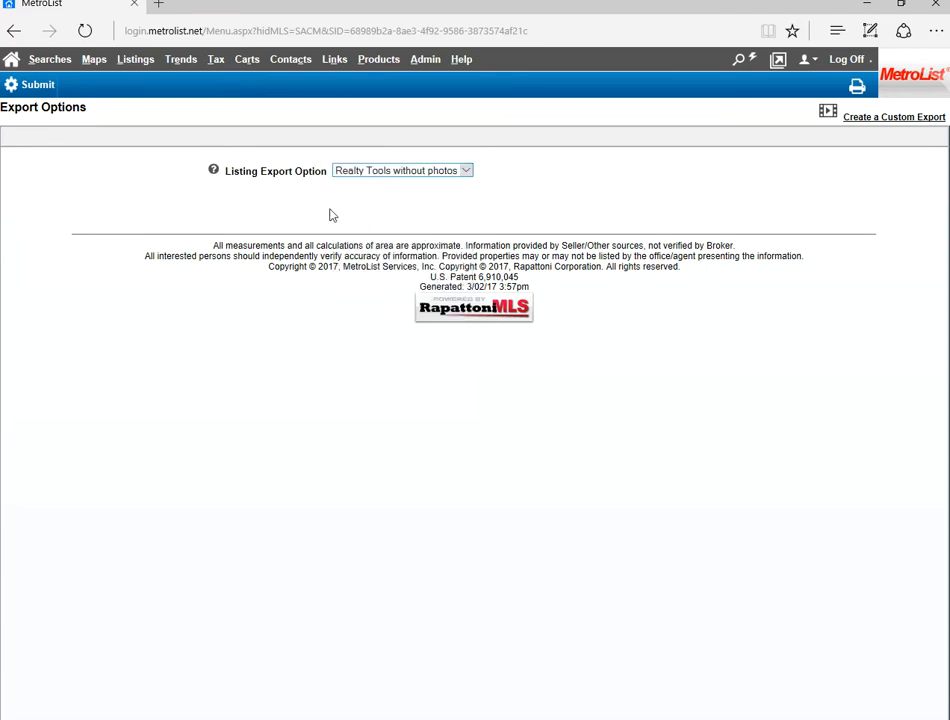
click(47, 91)
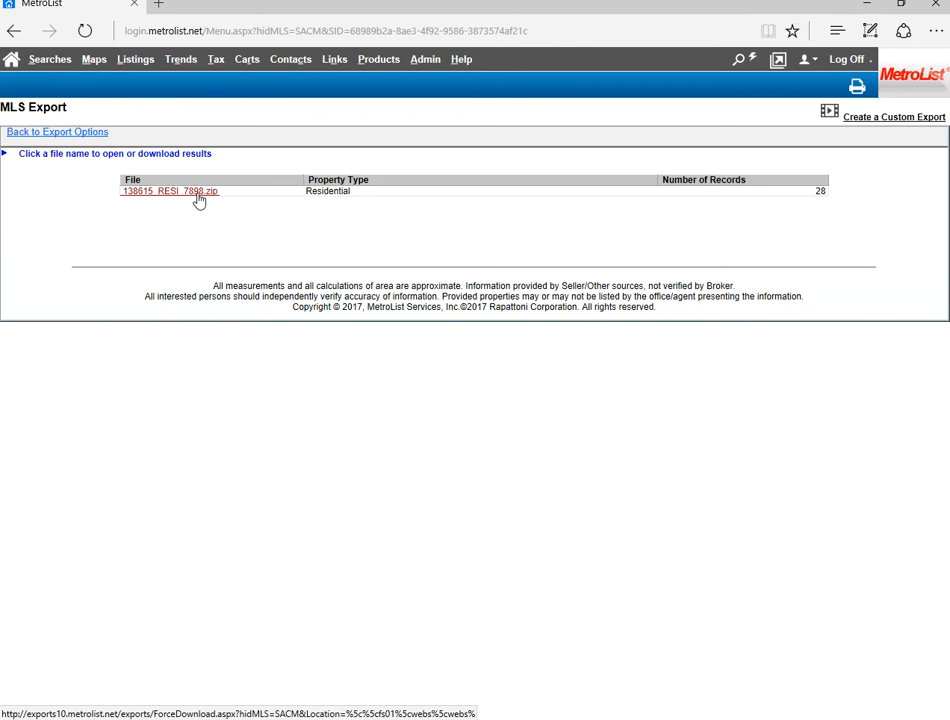
- Save the zip file of the size-filtered export and open its Listing file in Excel
click(199, 199)
click(549, 710)
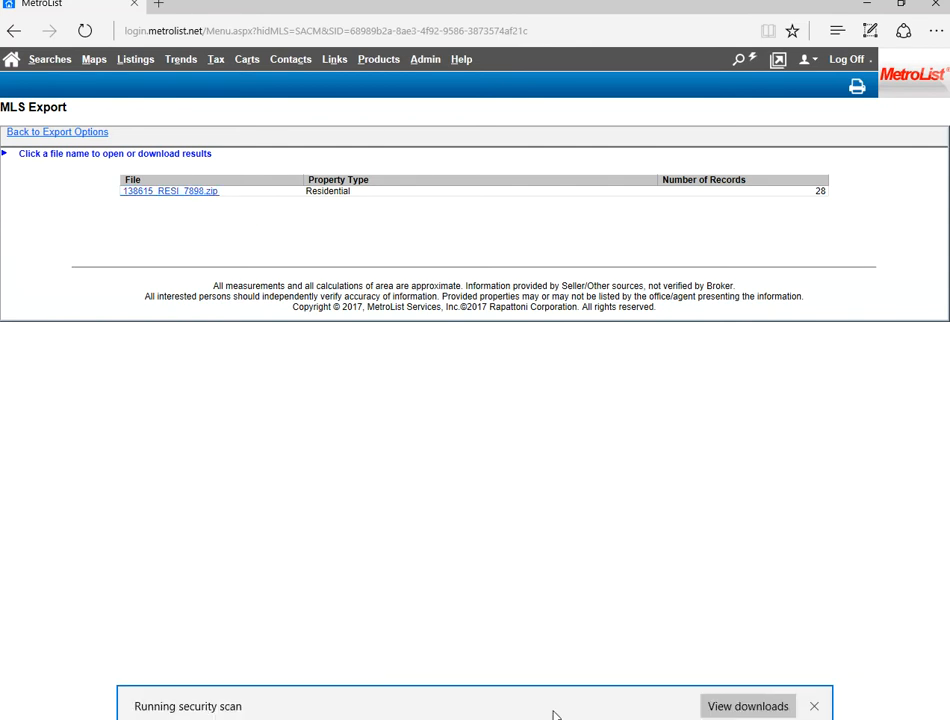
click(555, 705)
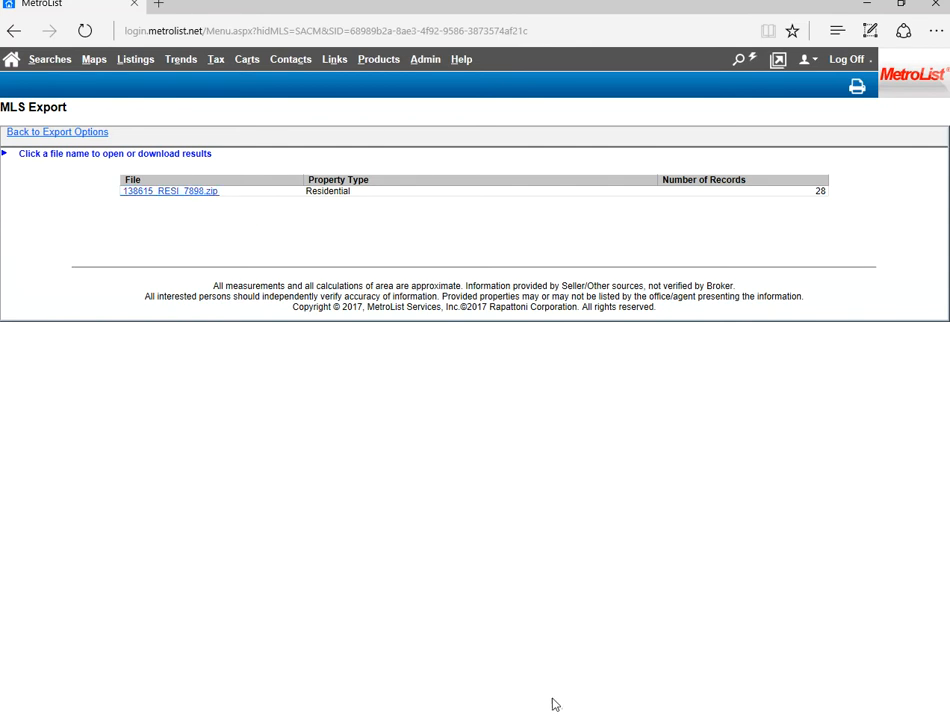
double_click(250, 195)
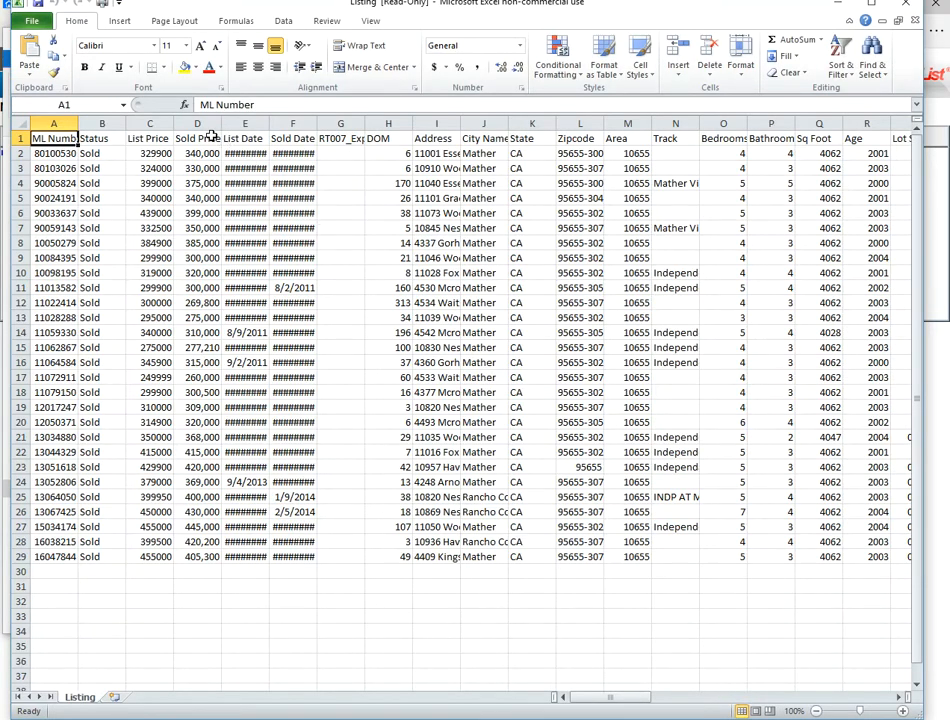
- Move the Sold Price column of the Listing sheet from column D to column G, beside Sold Date
click(200, 123)
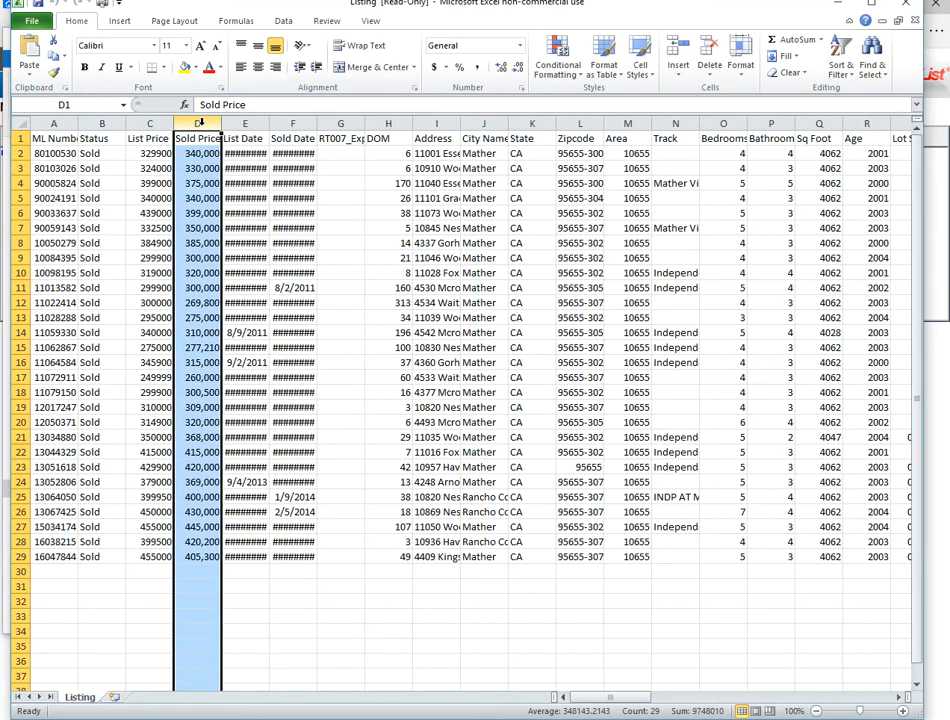
right_click(200, 122)
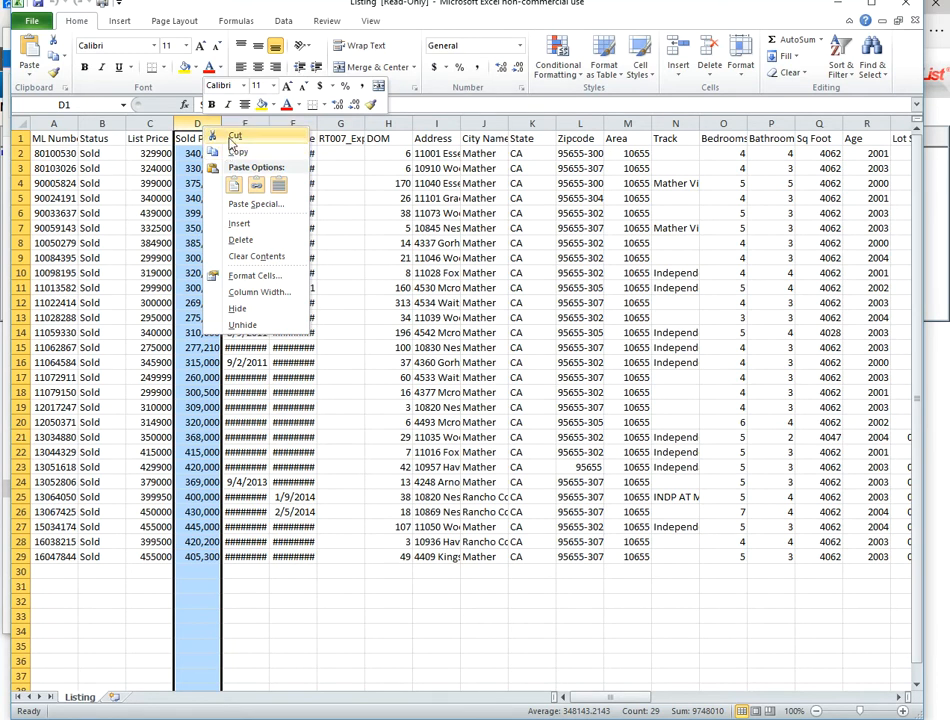
click(232, 139)
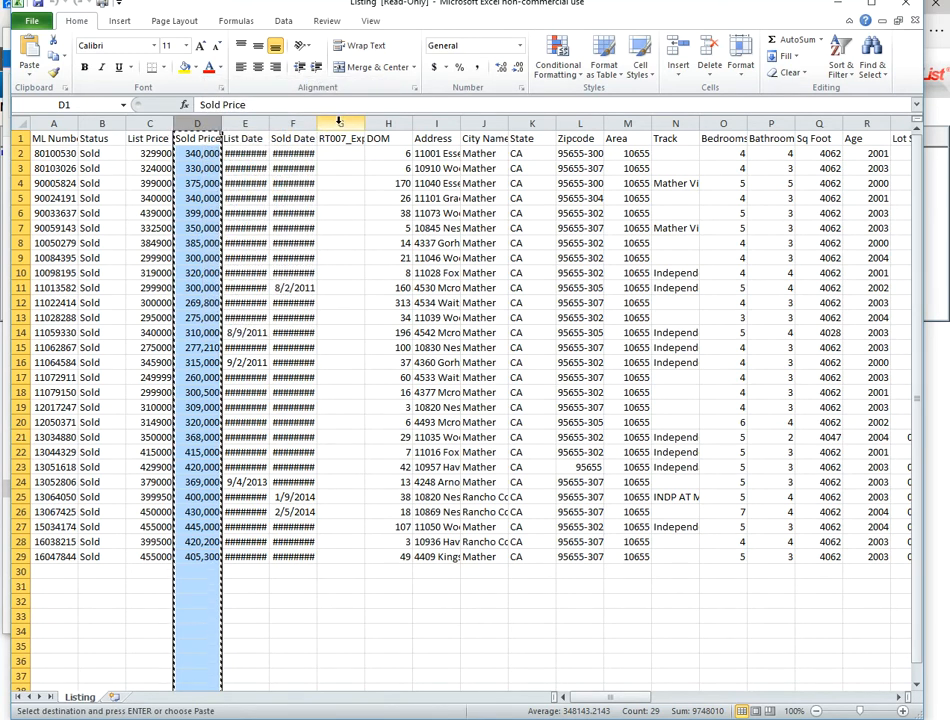
right_click(339, 122)
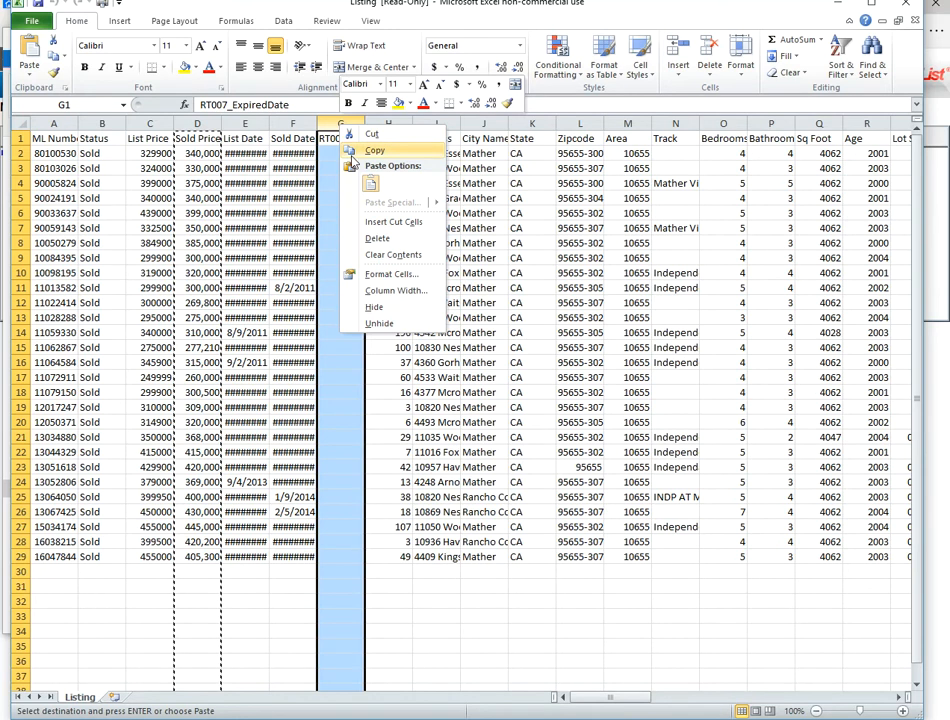
click(370, 187)
- Copy the Sold Date and Sold Price columns of the size-filtered listing into Book2, starting at cell D1
drag(317, 124, 330, 121)
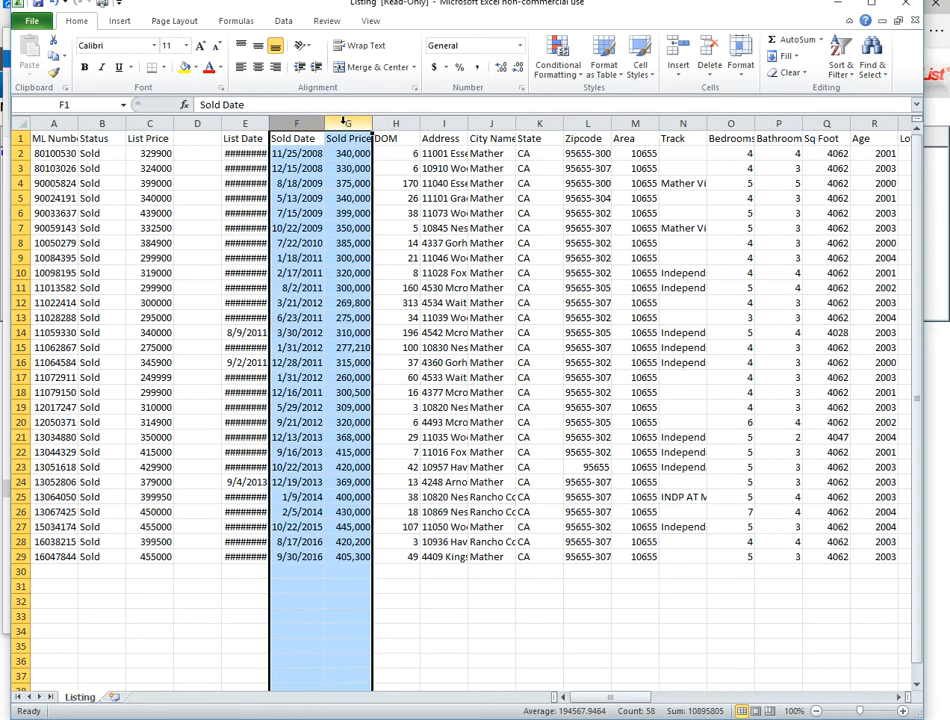
right_click(346, 123)
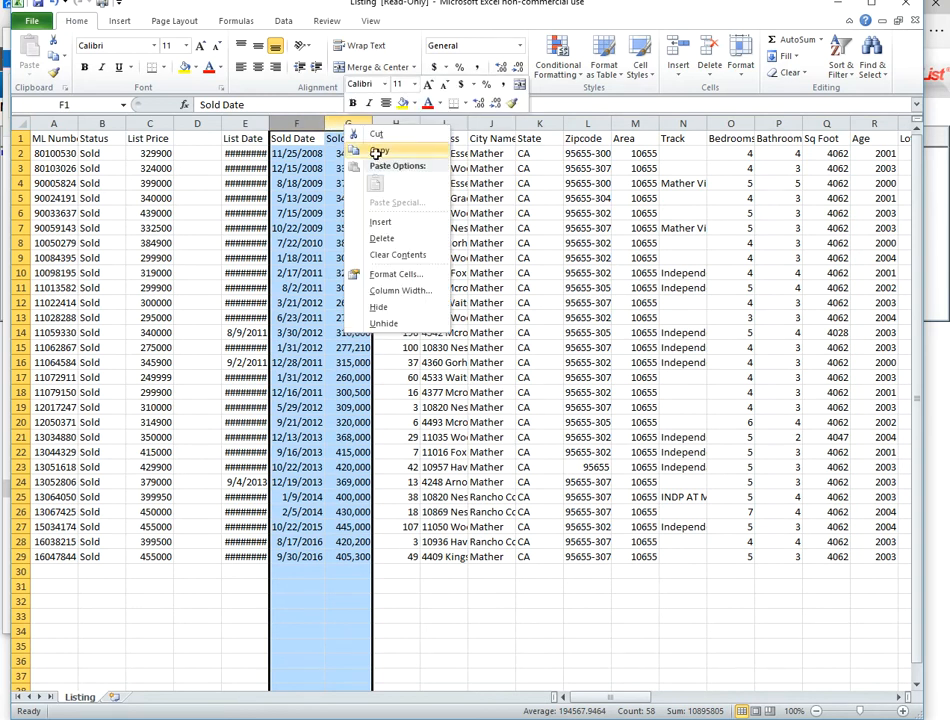
click(376, 153)
click(838, 6)
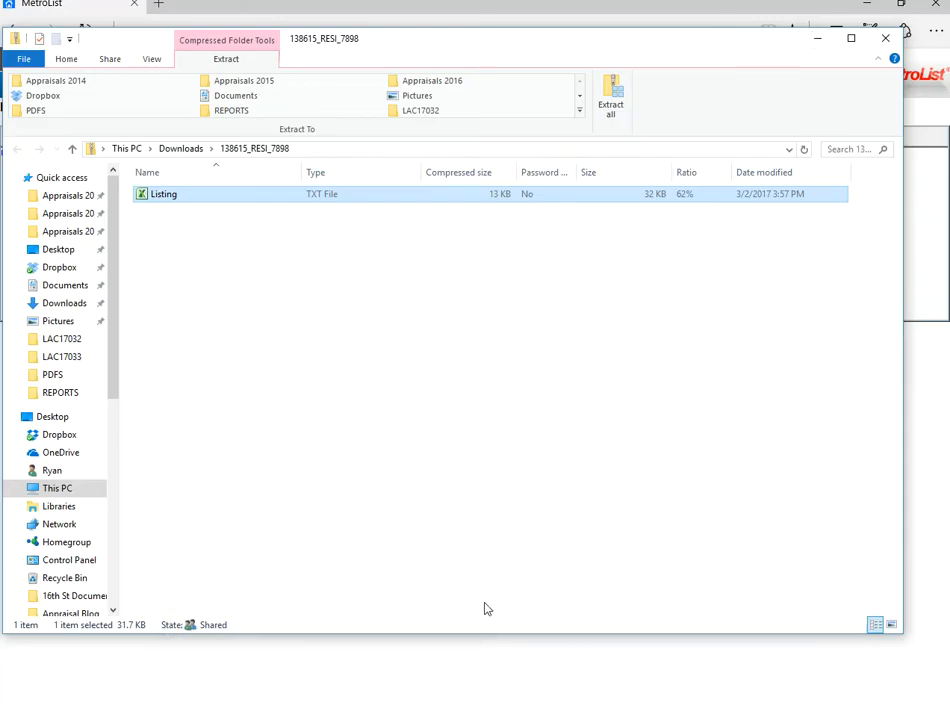
click(884, 38)
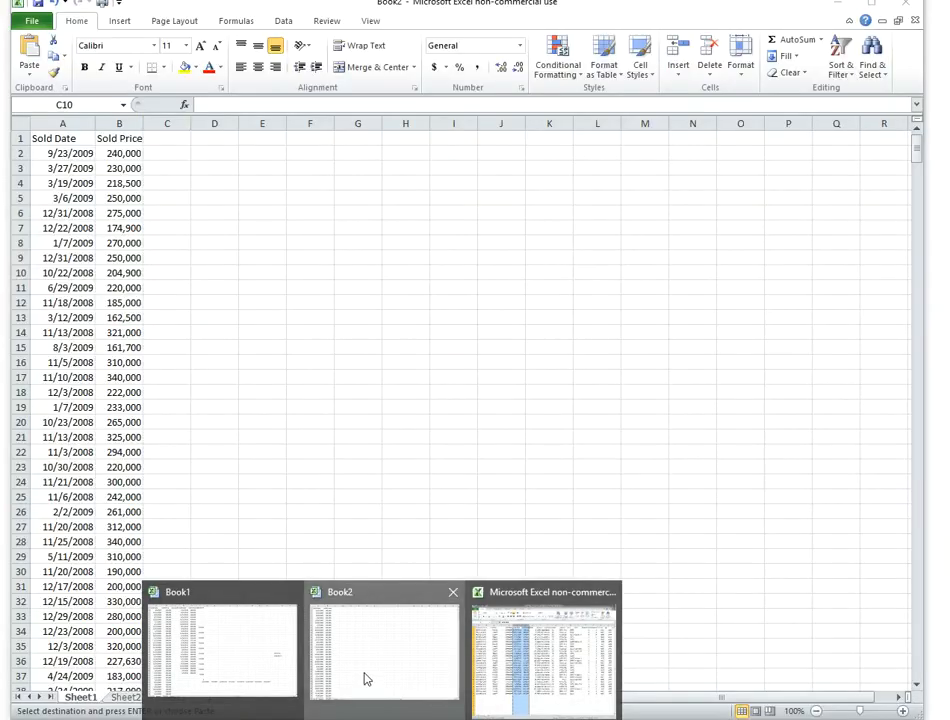
click(366, 678)
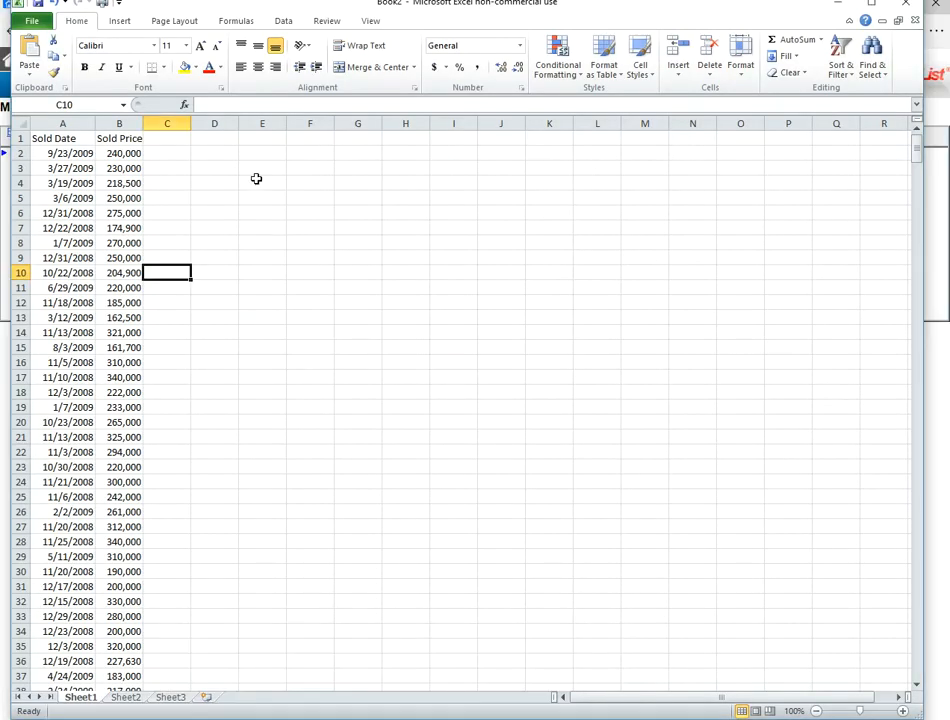
right_click(210, 138)
click(240, 196)
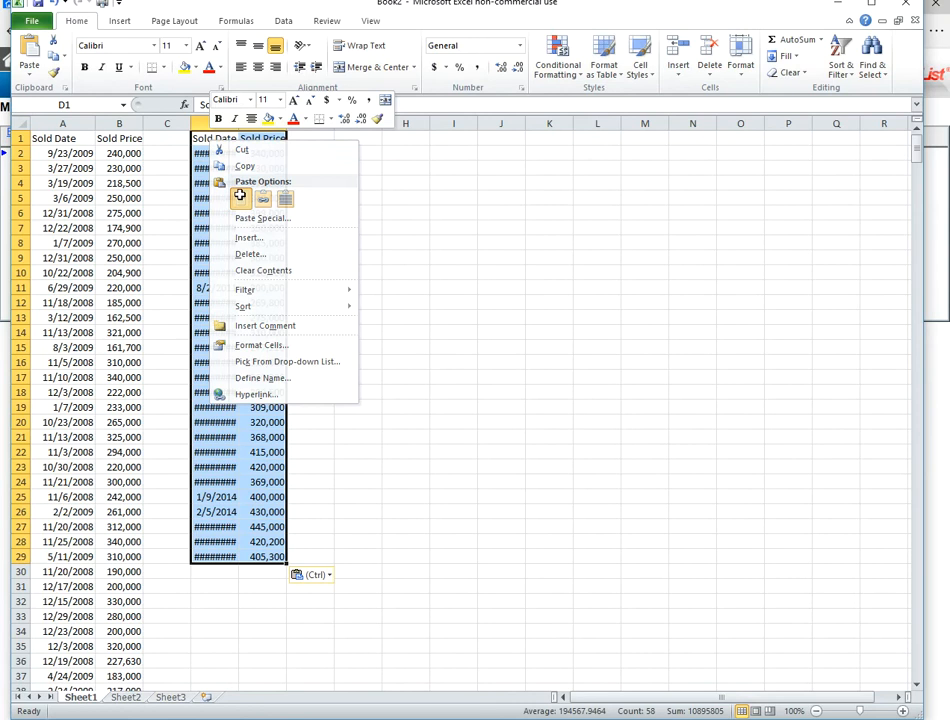
- Fit column D to the width of its dates and label the first data set "all sales" in cell C1
click(182, 139)
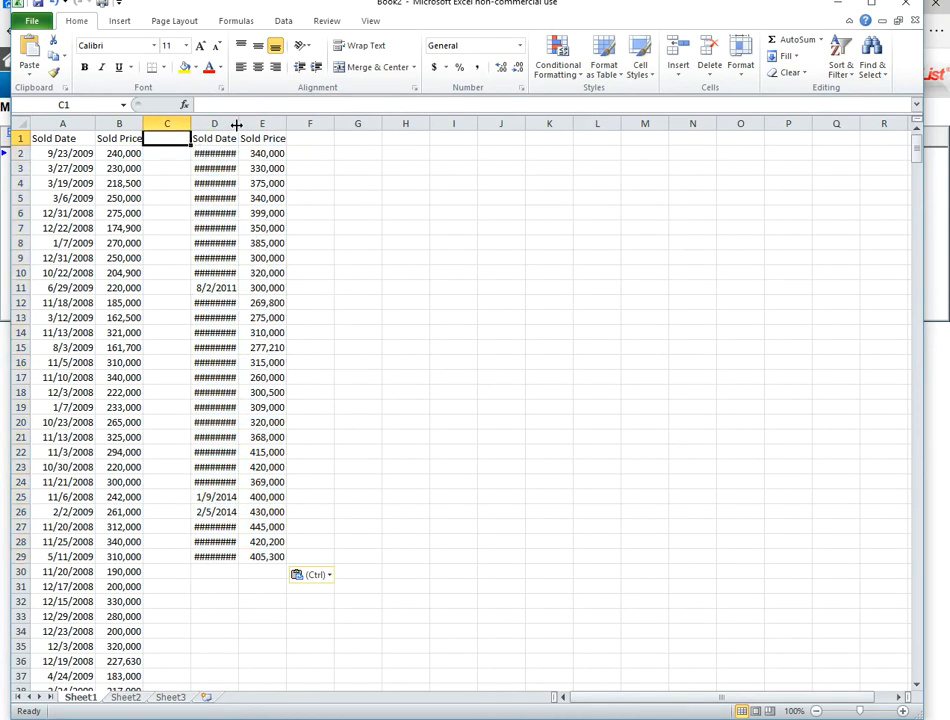
double_click(236, 124)
text(a)
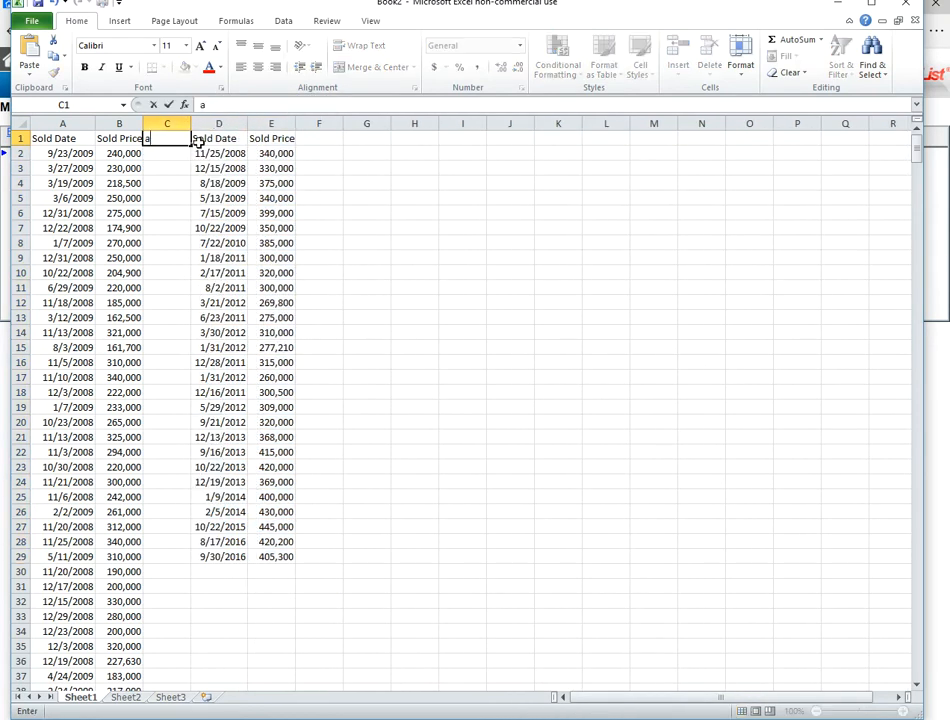
text(ll n)
key(BackSpace)
text(sales)
key(Tab)
key(Tab)
key(Tab)
- Label the second data set "4000 plus" in cell F1
text(40)
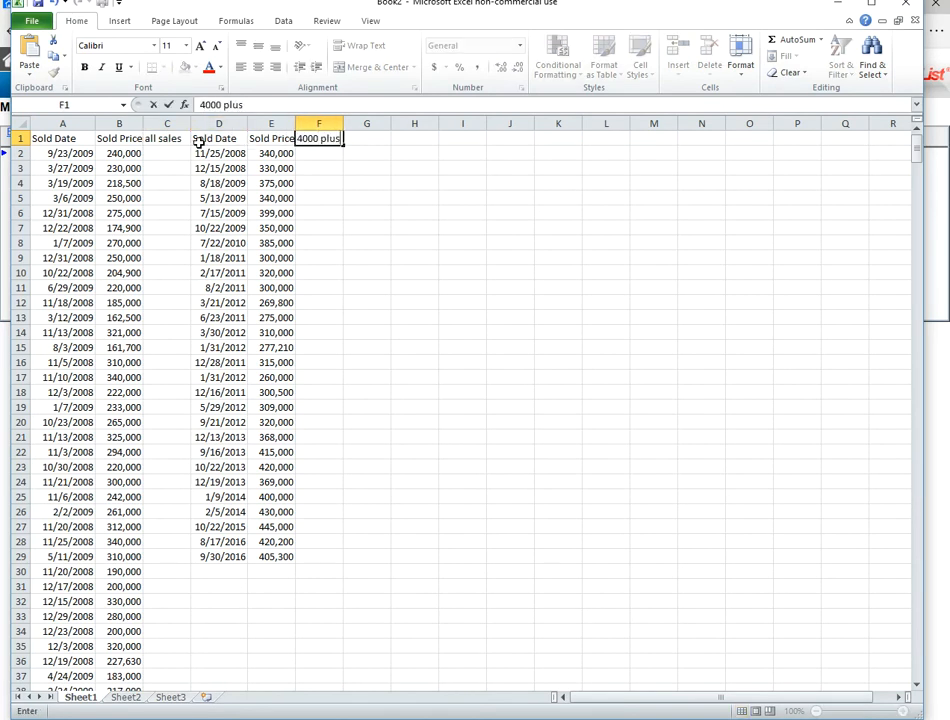
key(Return)
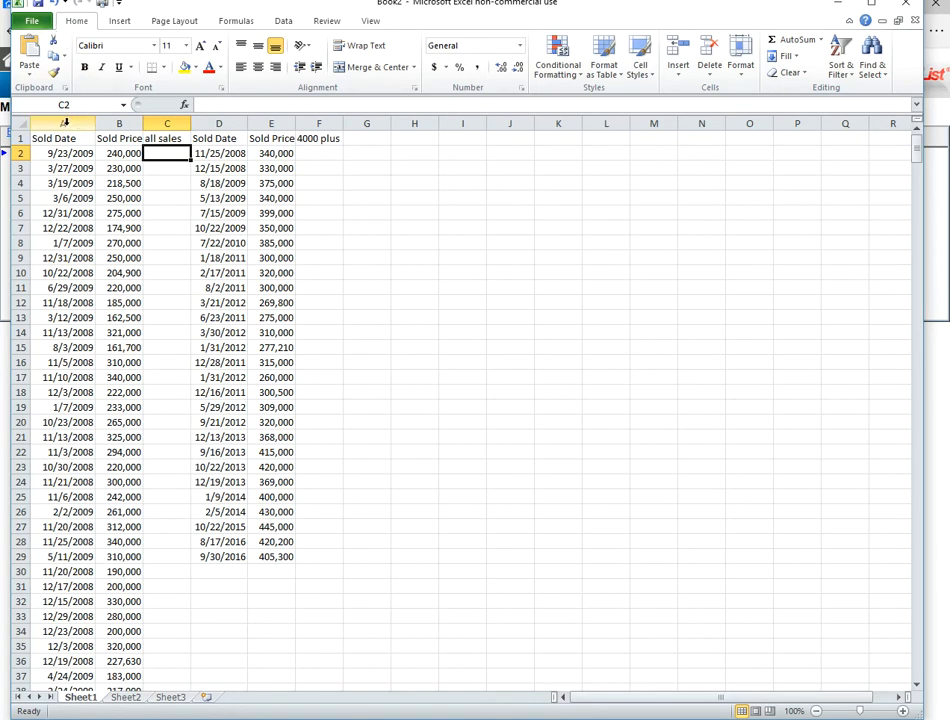
- Insert a Scatter with only Markers chart from columns A and B, enlarged and placed beside the data
click(65, 122)
drag(74, 121, 119, 121)
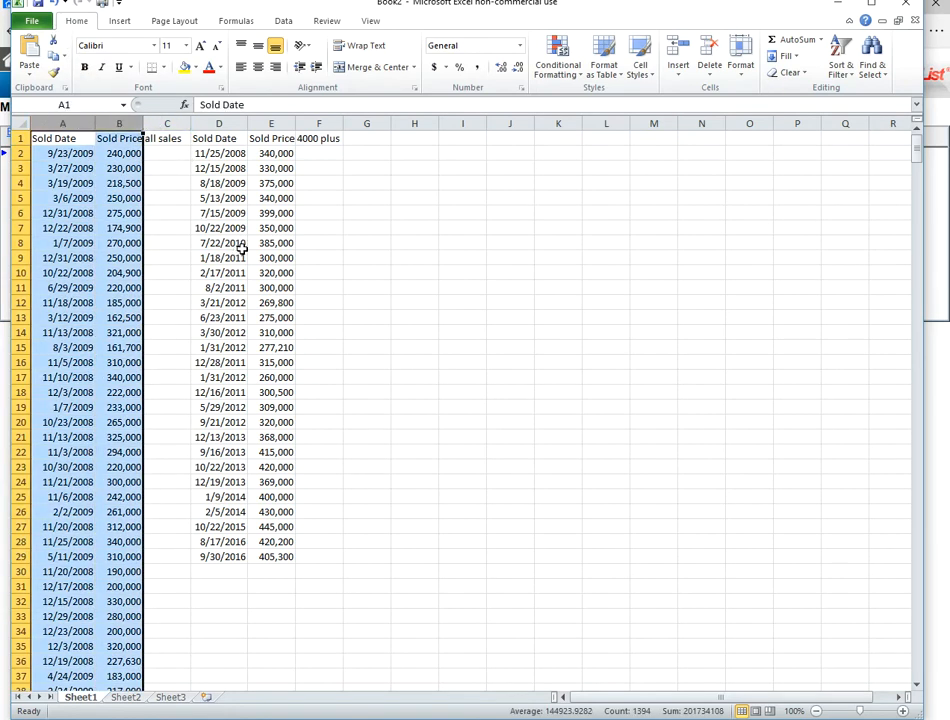
click(121, 24)
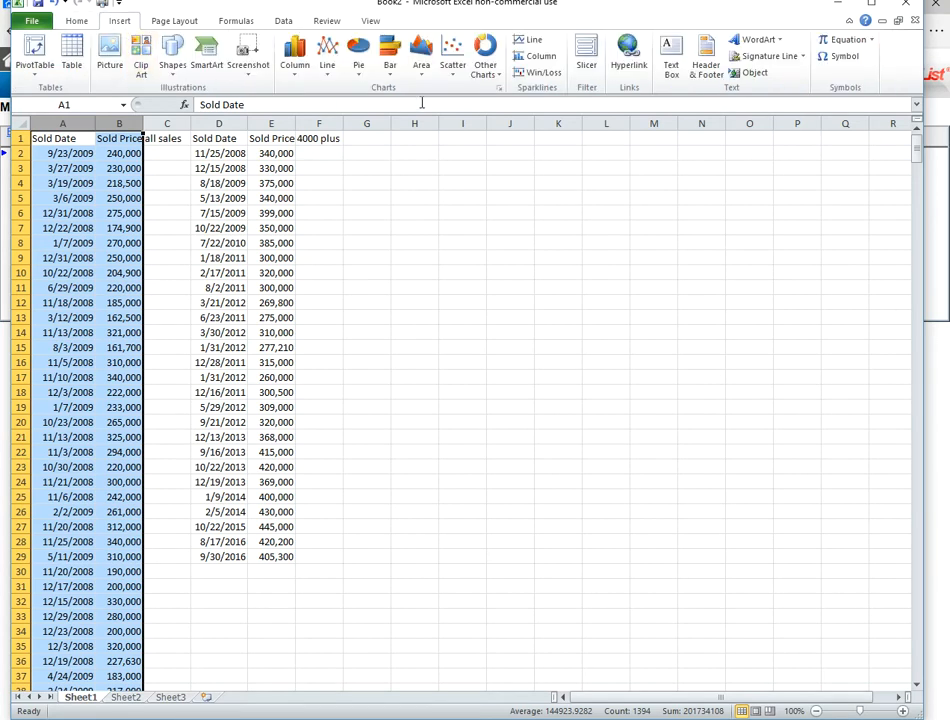
click(457, 52)
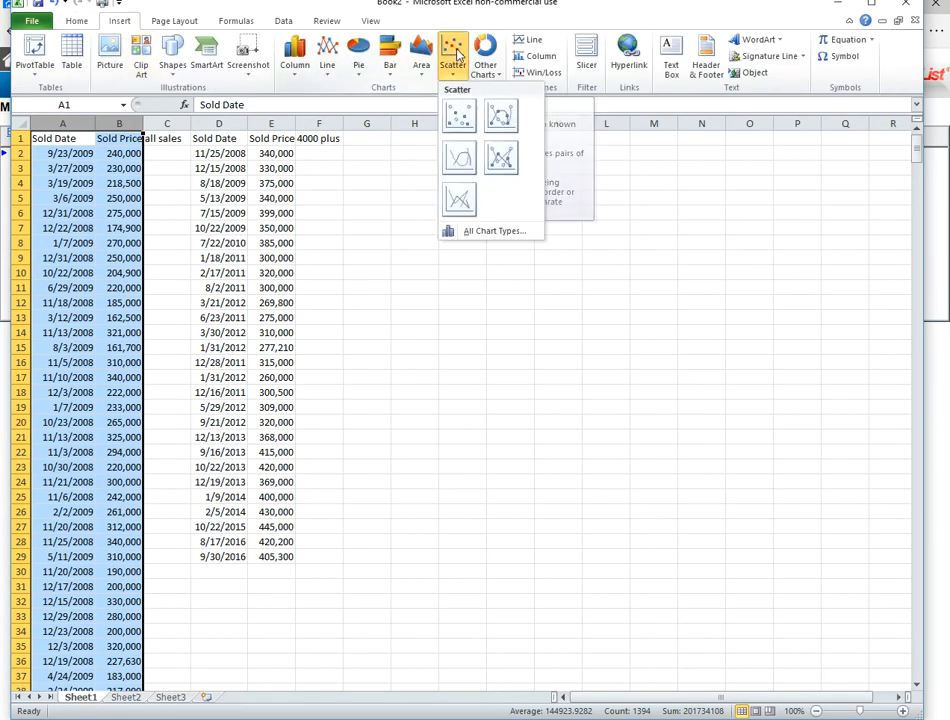
click(460, 118)
drag(661, 309, 870, 140)
drag(826, 178, 841, 246)
- Widen the scatter chart's plot area until it nearly reaches the legend
click(613, 232)
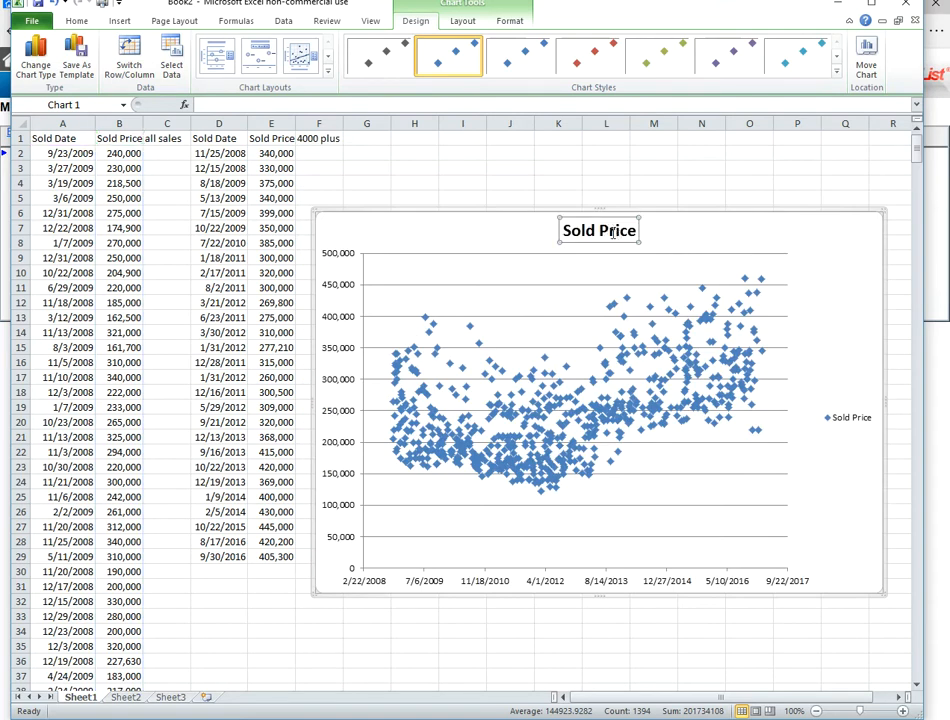
drag(579, 224, 567, 220)
click(674, 229)
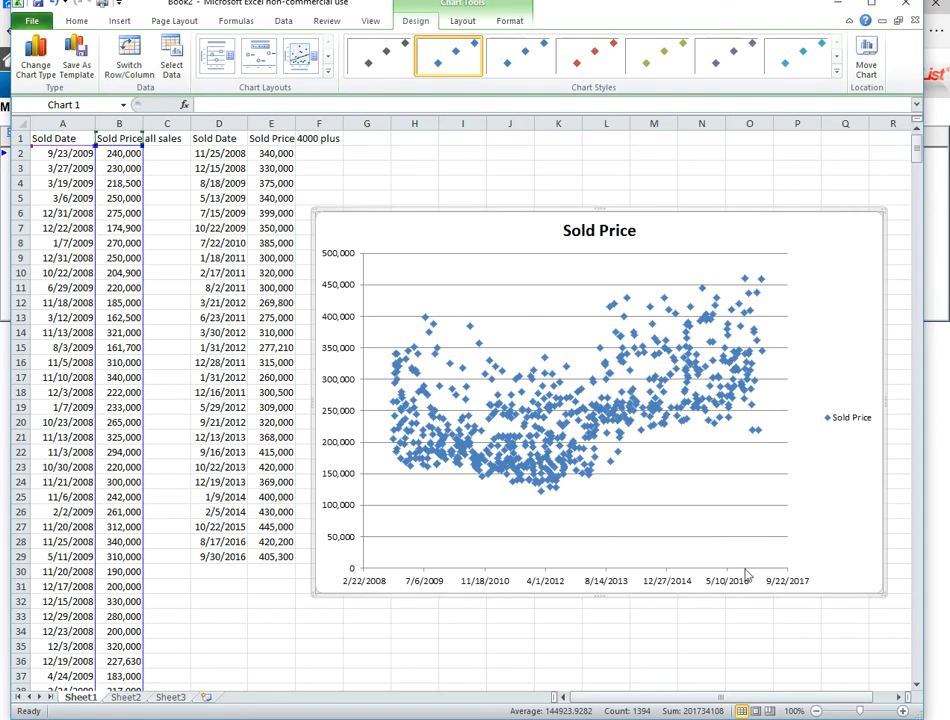
click(787, 392)
drag(785, 409, 826, 411)
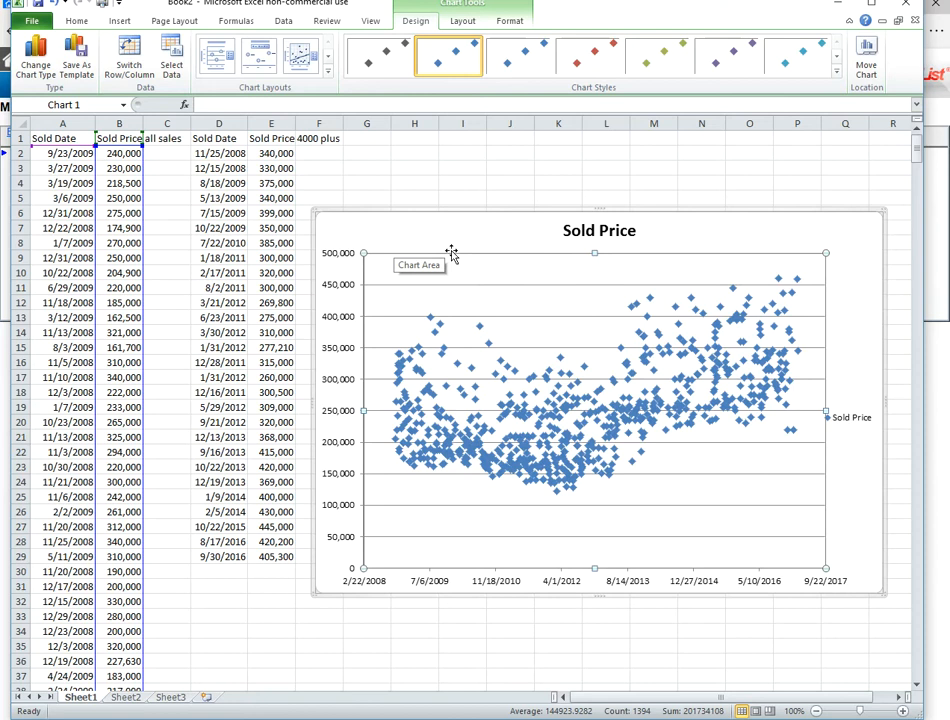
- Add a second series to the chart with the sold dates in D2:D29 as its X values
right_click(645, 357)
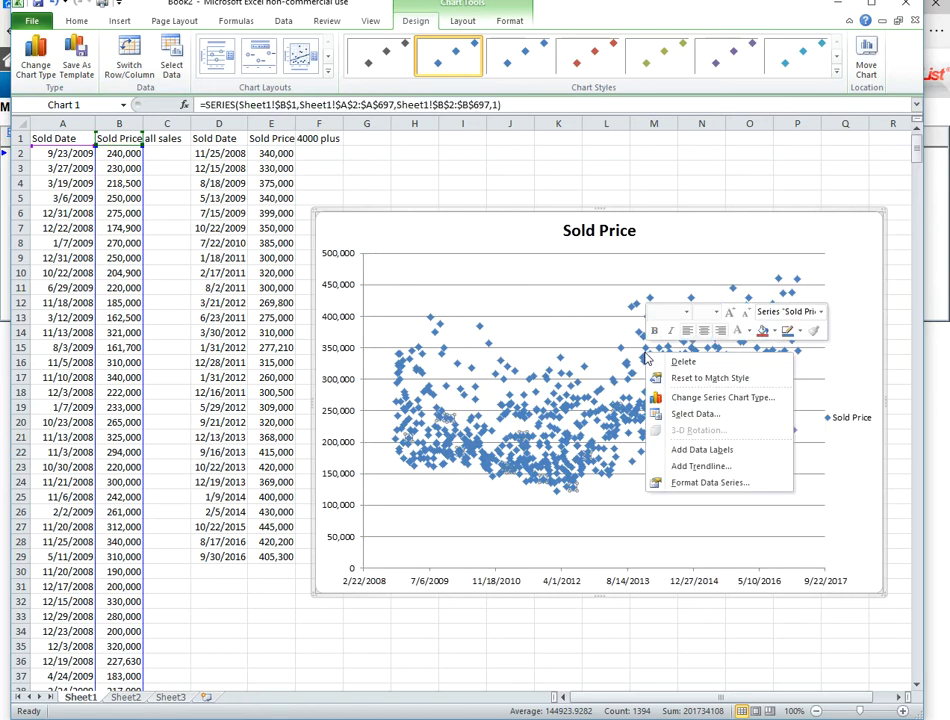
click(697, 414)
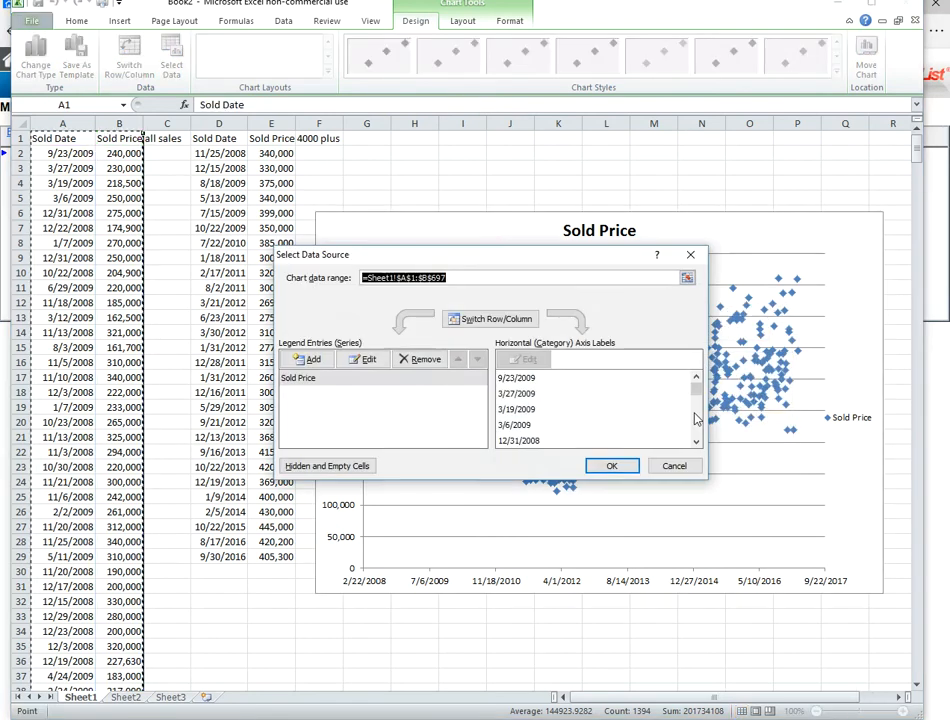
click(316, 362)
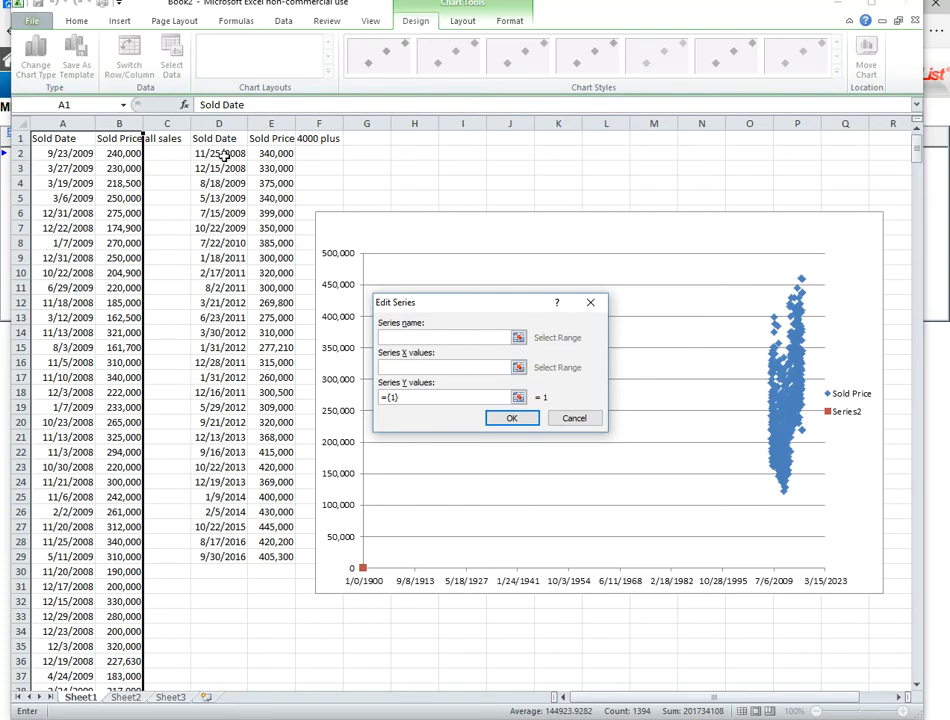
drag(220, 153, 239, 554)
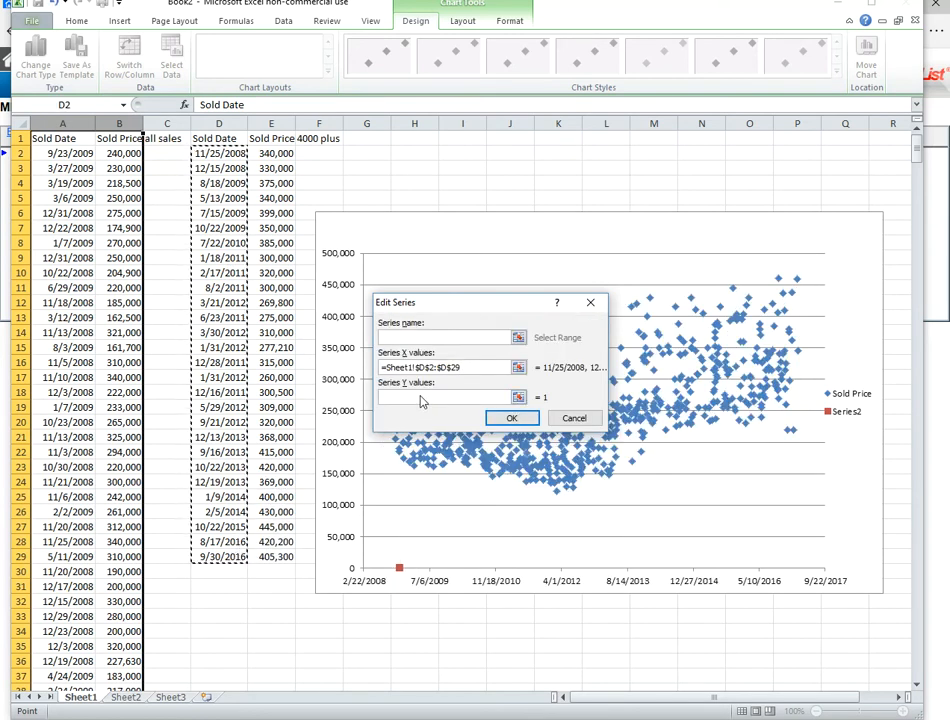
click(510, 418)
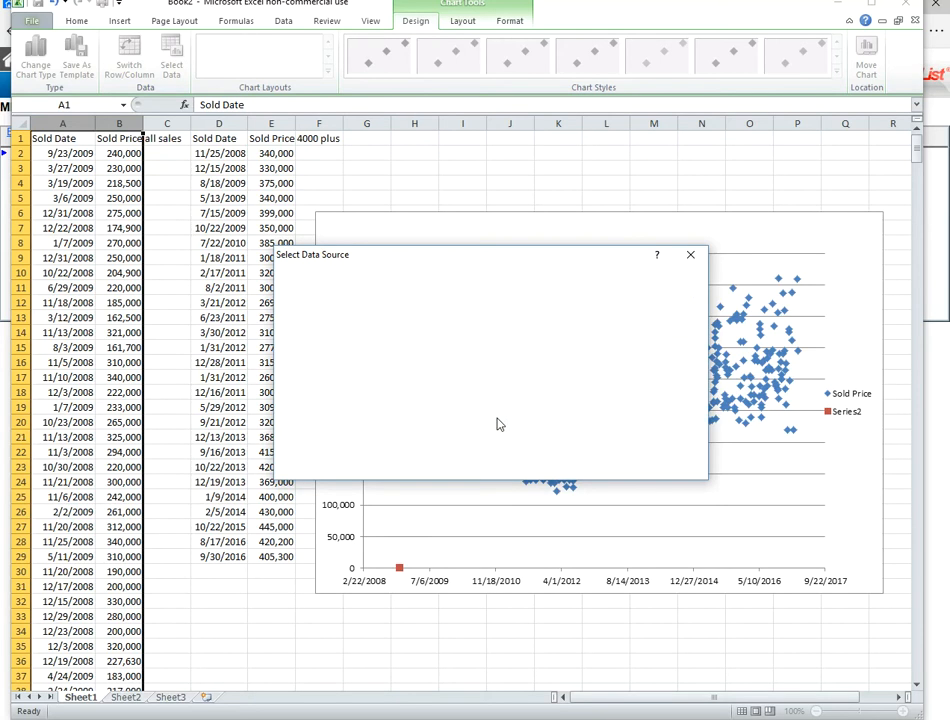
- Set the new series' Y values to the sold prices in E2:E29 and apply the chart data changes
click(350, 394)
click(362, 364)
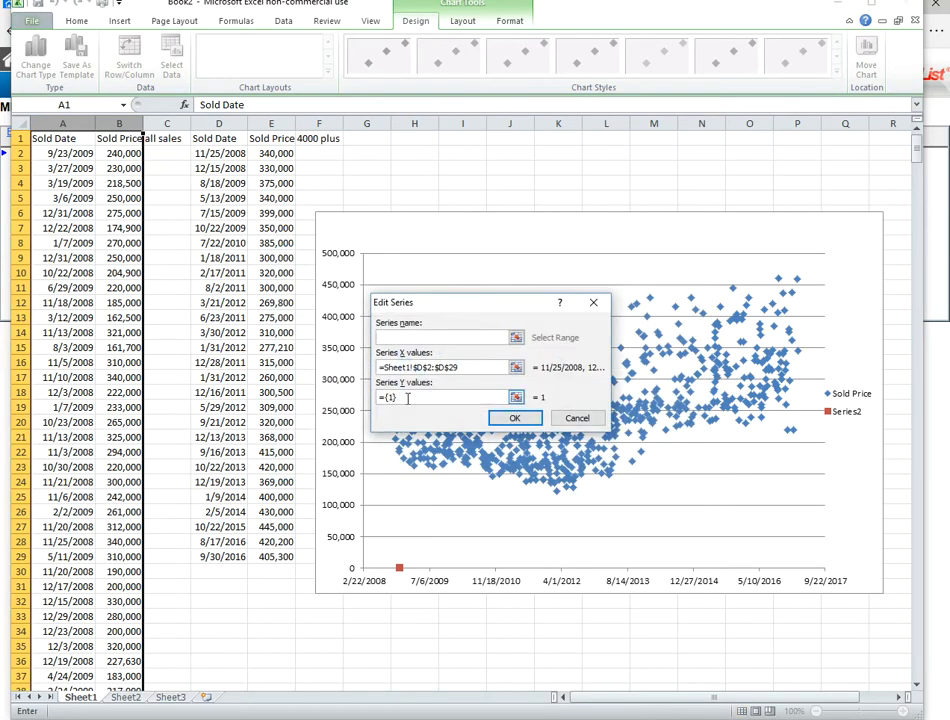
drag(398, 398, 378, 399)
key(BackSpace)
drag(286, 151, 285, 556)
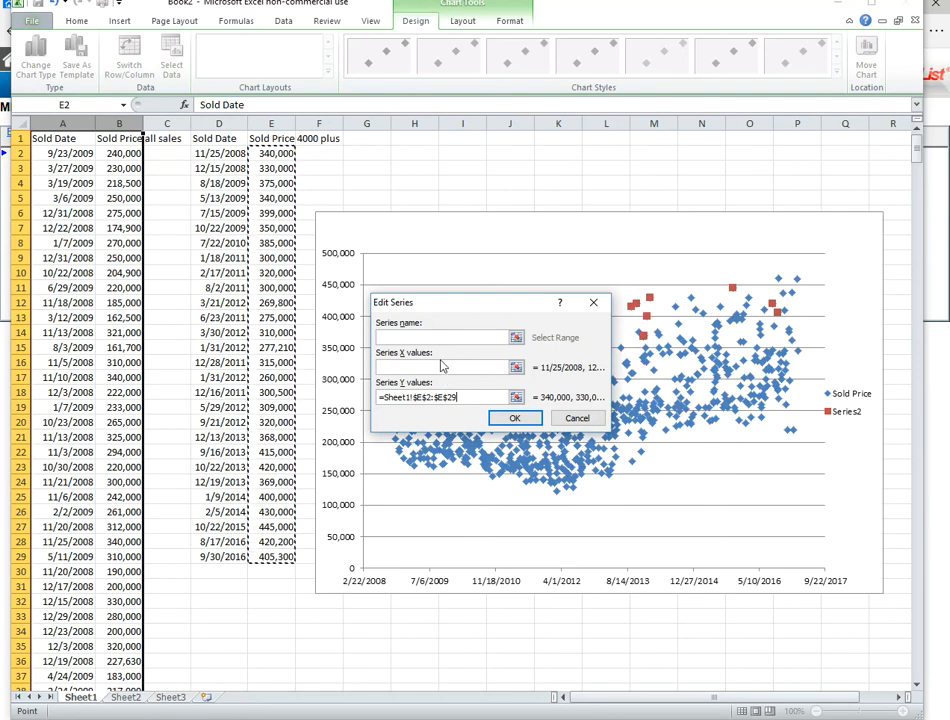
click(508, 418)
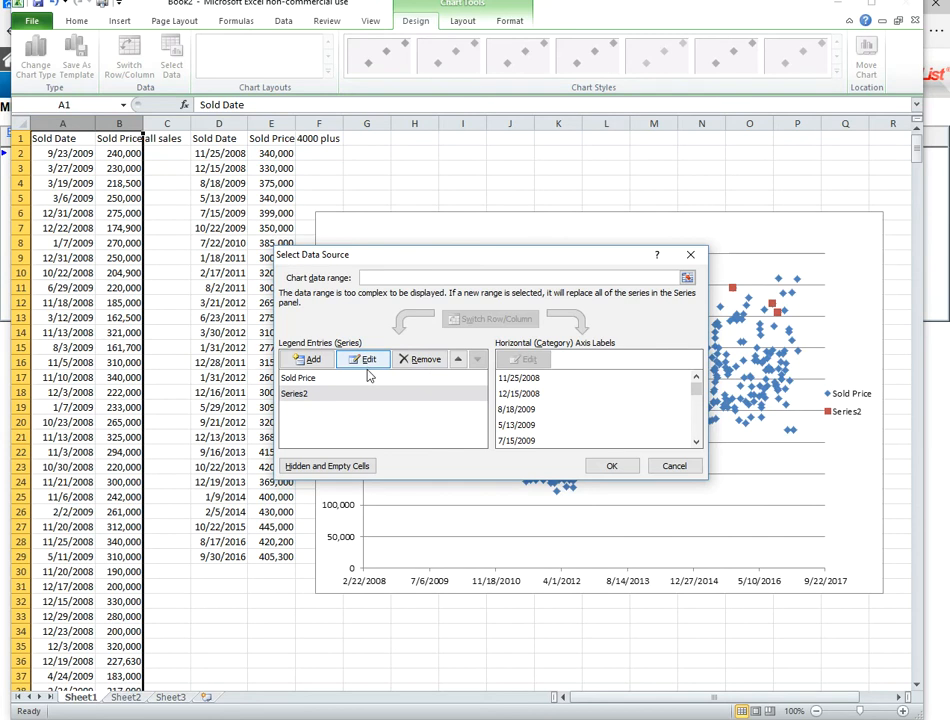
click(612, 466)
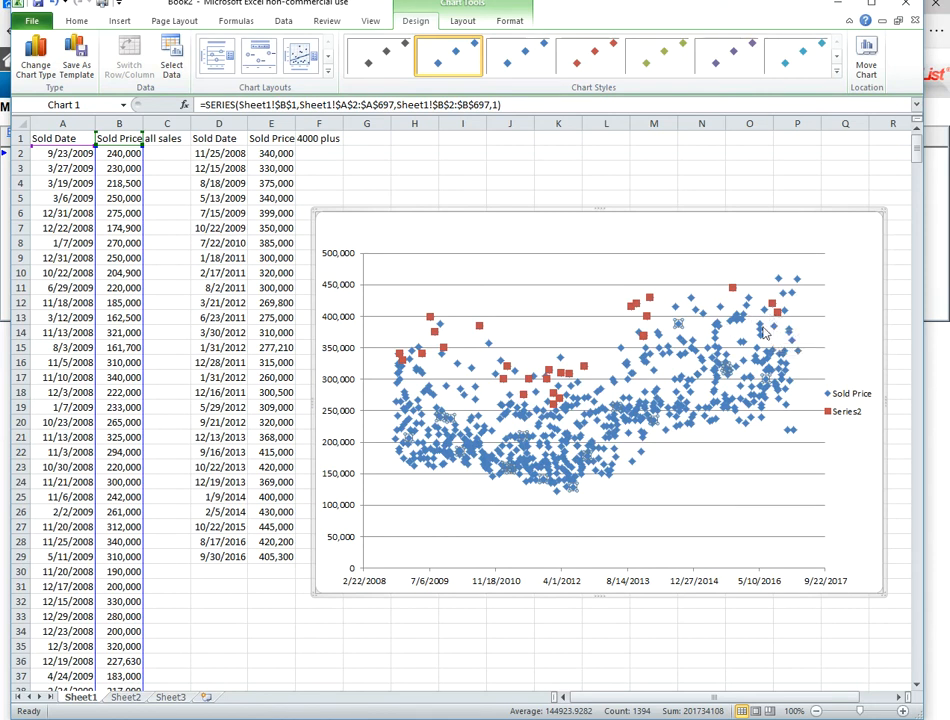
- Give the Sold Price series' markers a solid fill in the lightest blue theme color
right_click(721, 363)
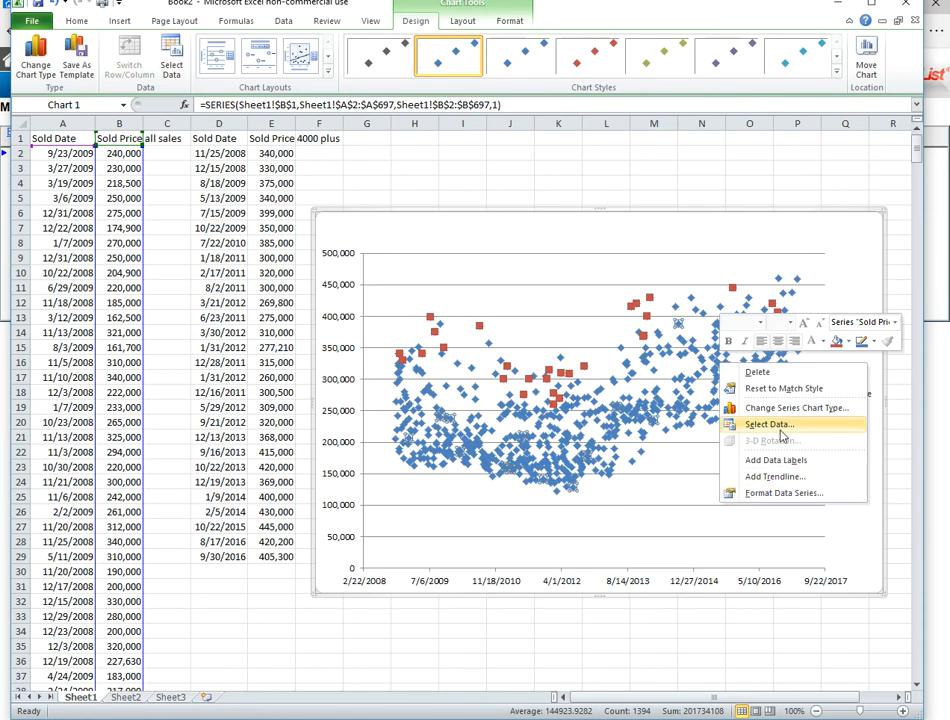
click(785, 493)
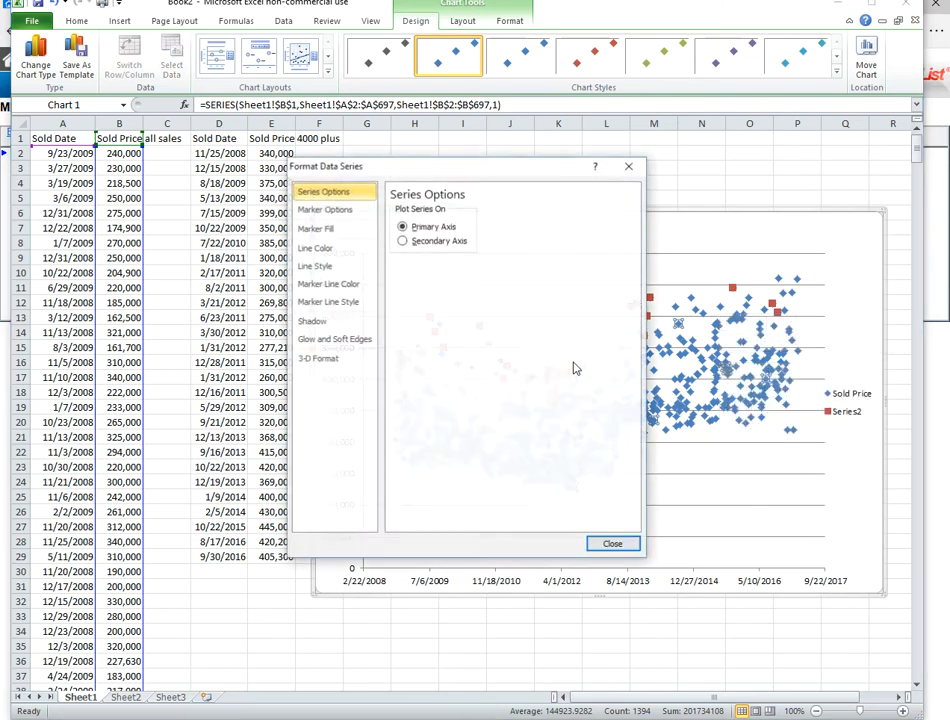
click(329, 229)
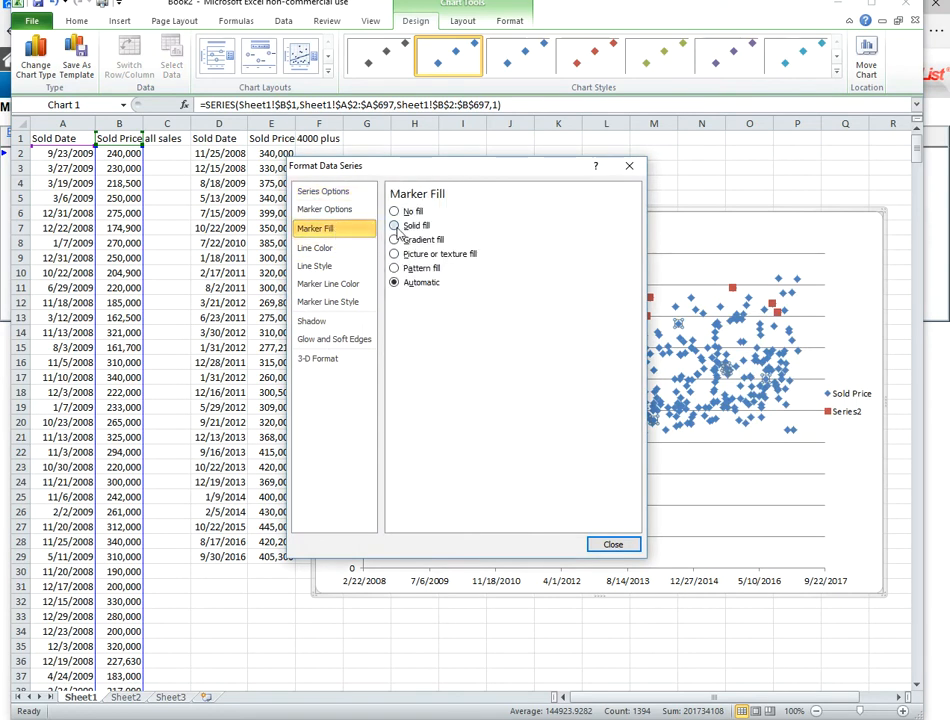
click(395, 226)
click(453, 317)
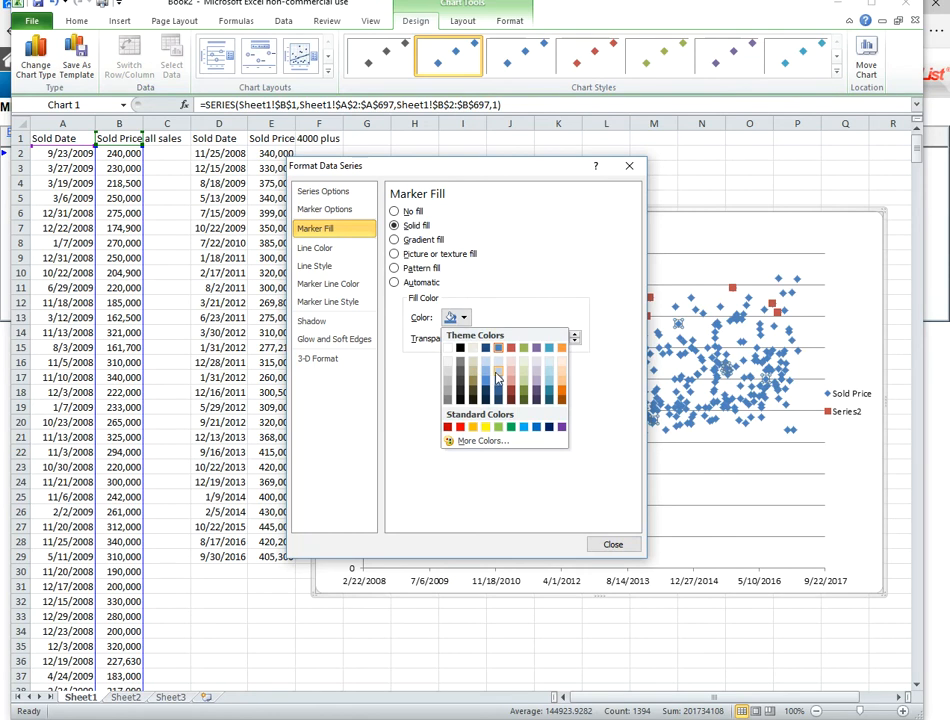
click(498, 362)
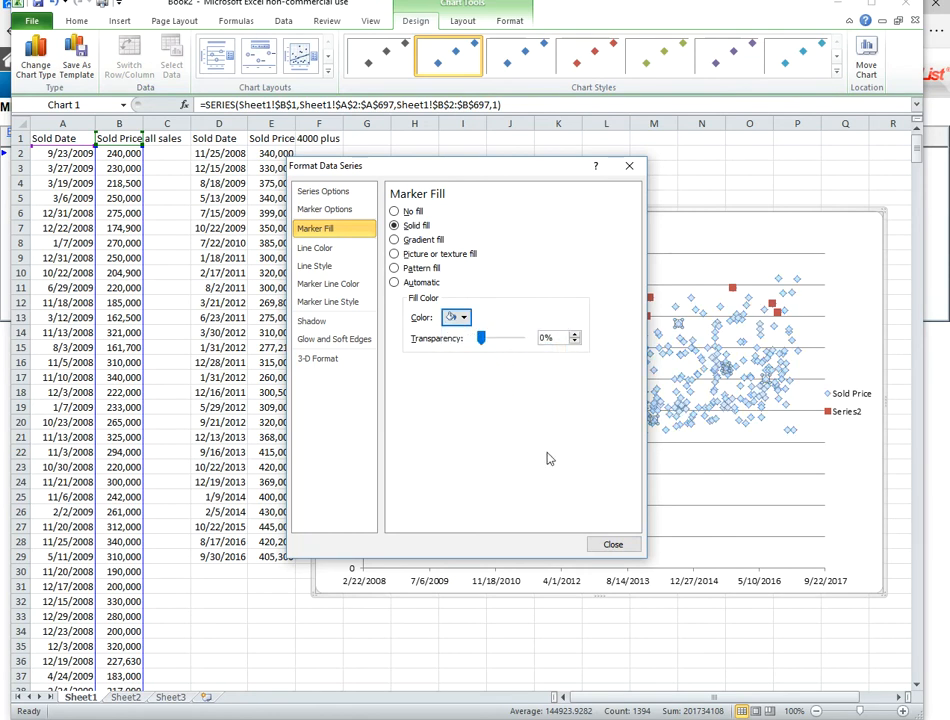
click(614, 545)
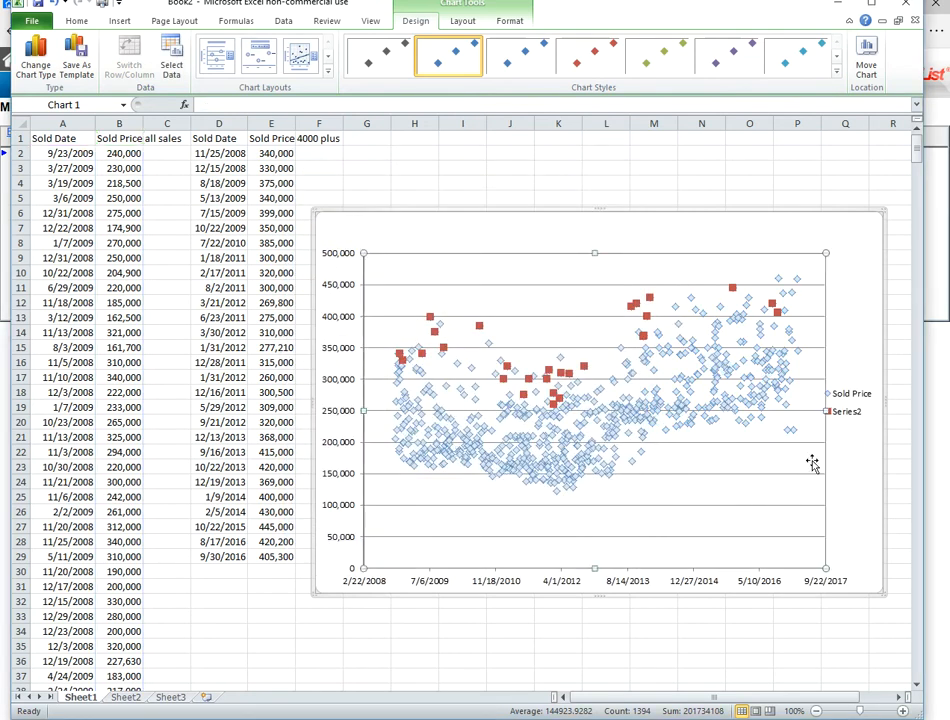
- Minimize the Excel workbook, return from the MLS export results to the MetroList map, and close its search criteria
click(845, 318)
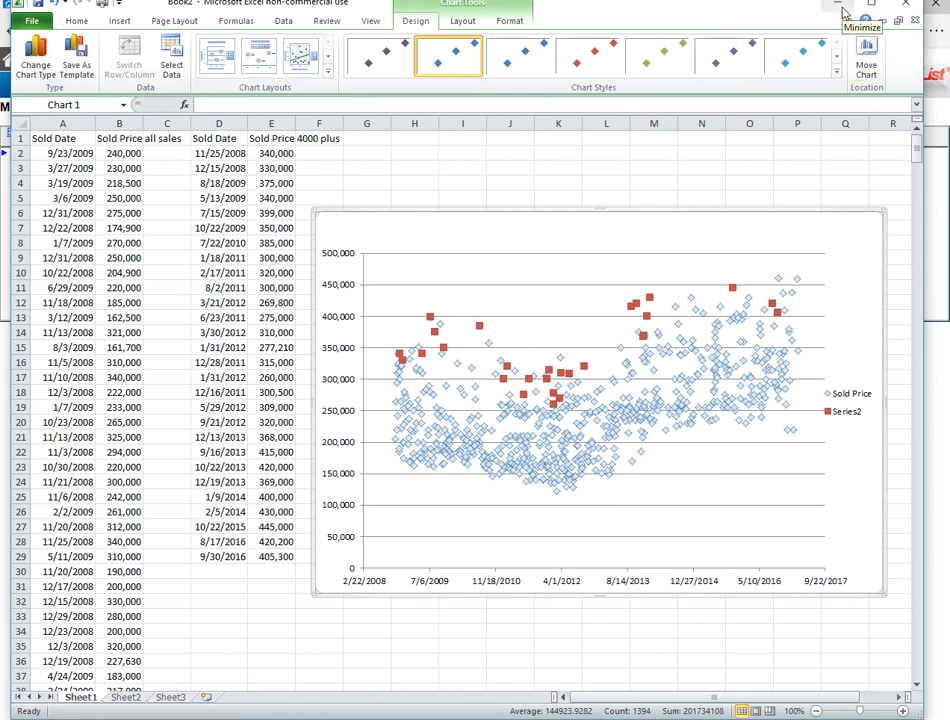
click(843, 14)
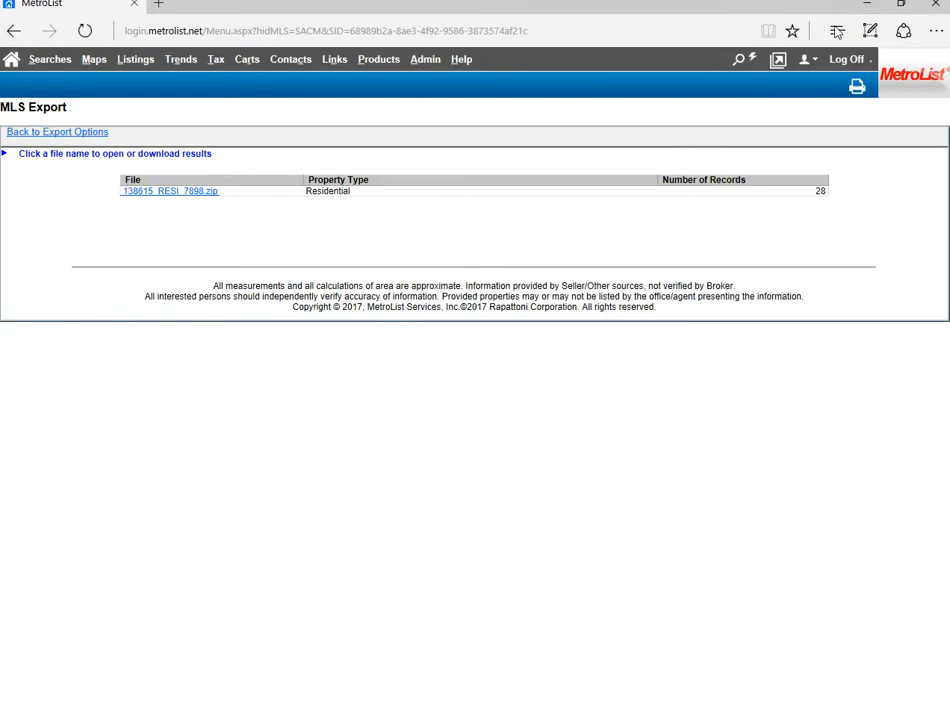
click(96, 136)
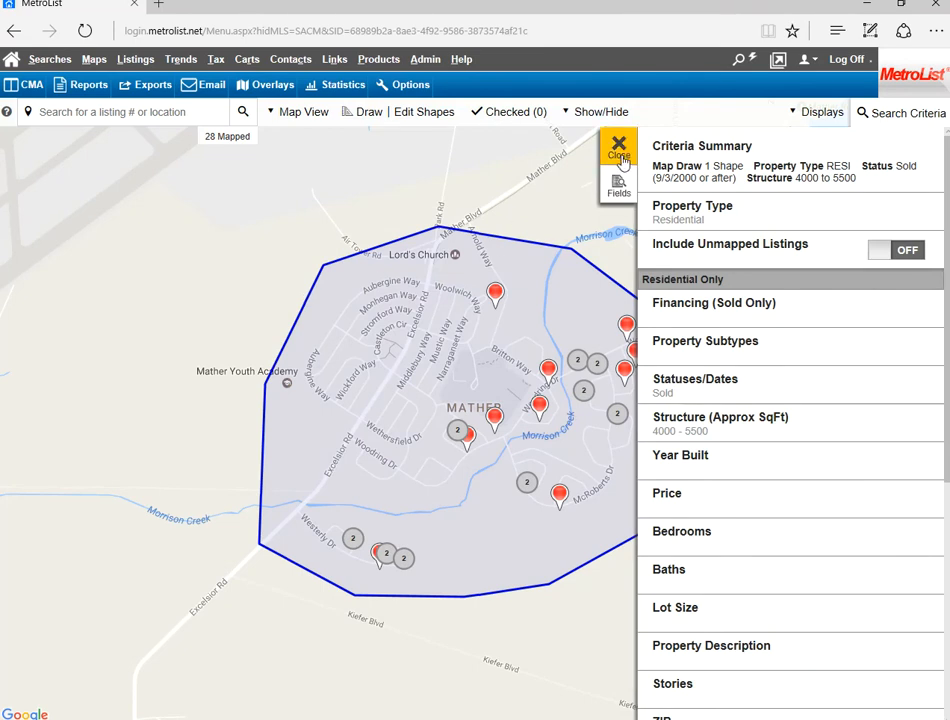
click(619, 150)
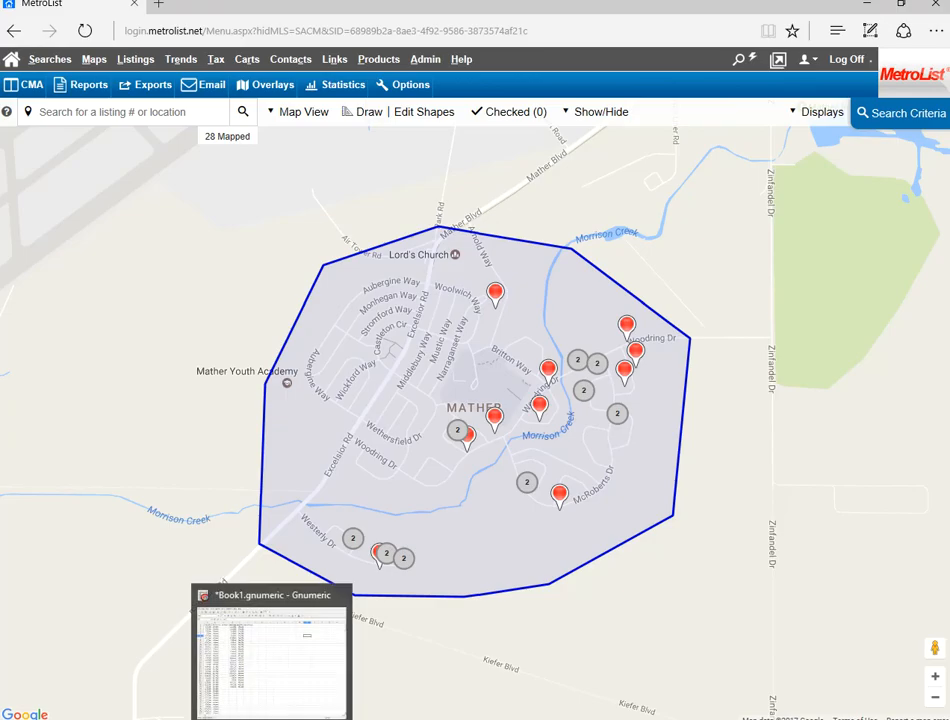
- Switch to the Book1 workbook in Gnumeric and review the all-neighborhood data in columns A:B and the 4000+ sq ft data in D:E
click(271, 718)
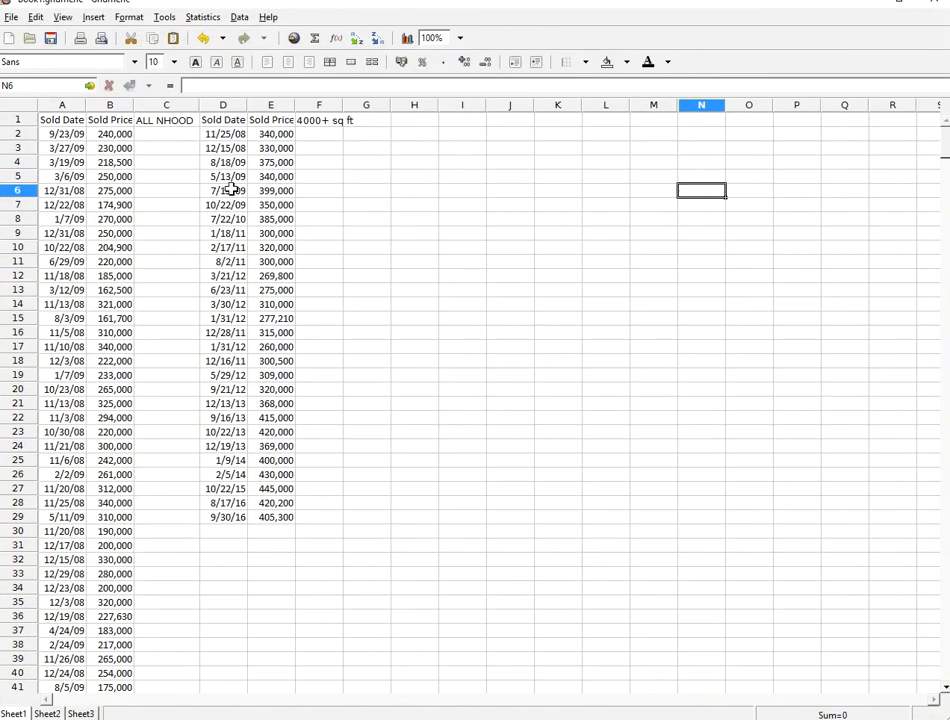
drag(62, 105, 110, 134)
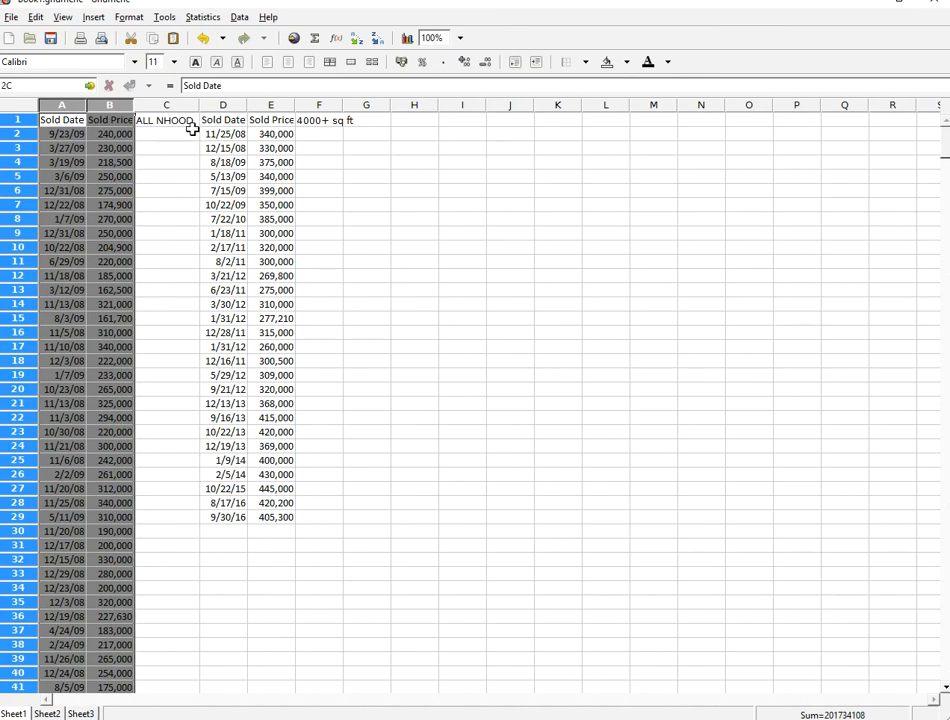
click(335, 176)
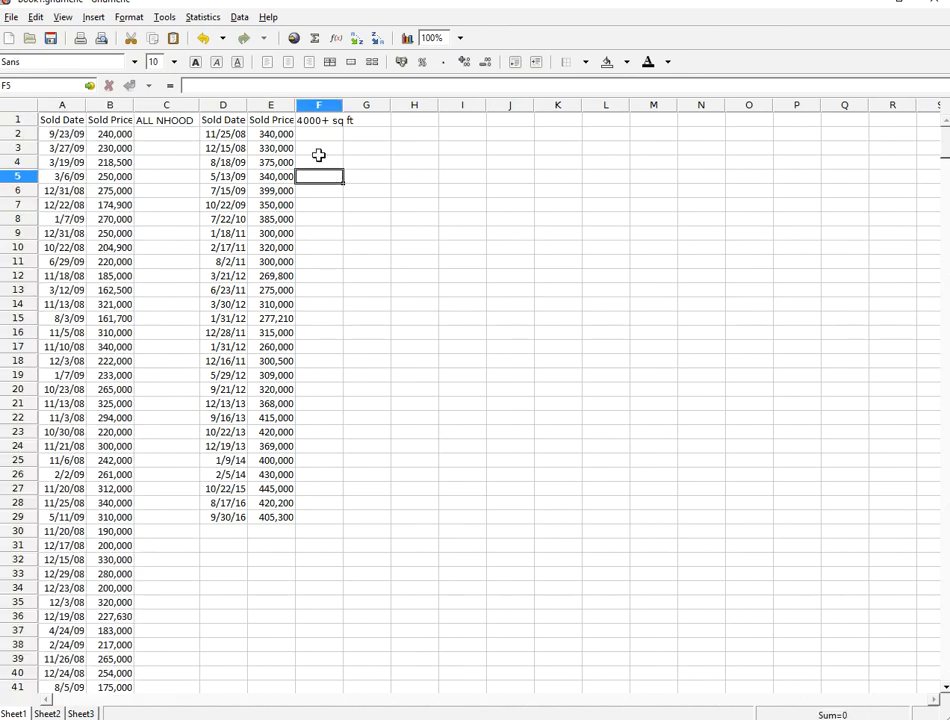
drag(223, 105, 270, 105)
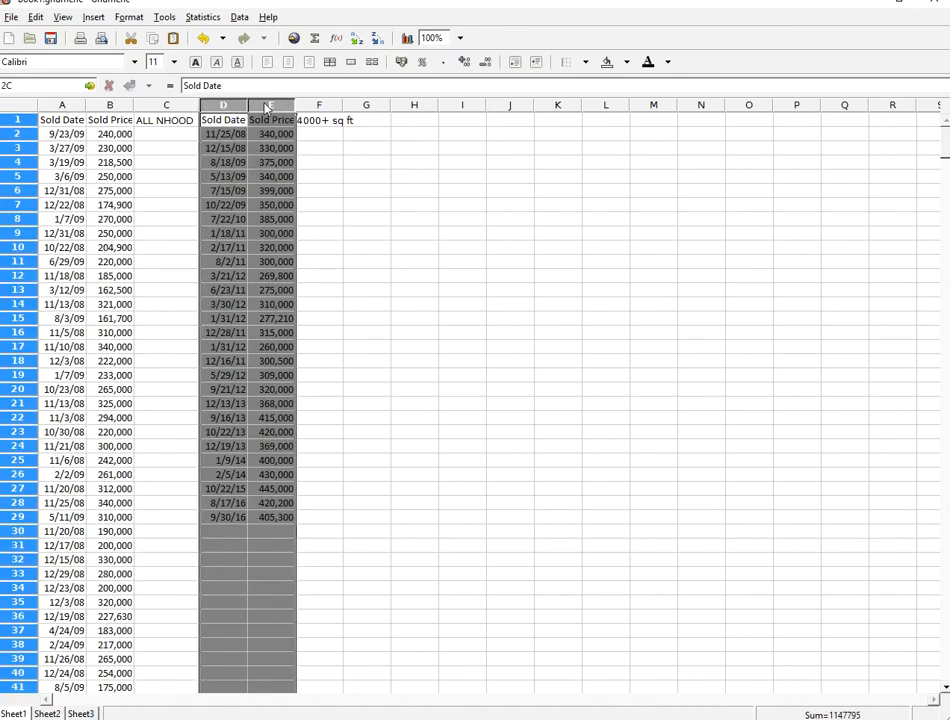
click(317, 152)
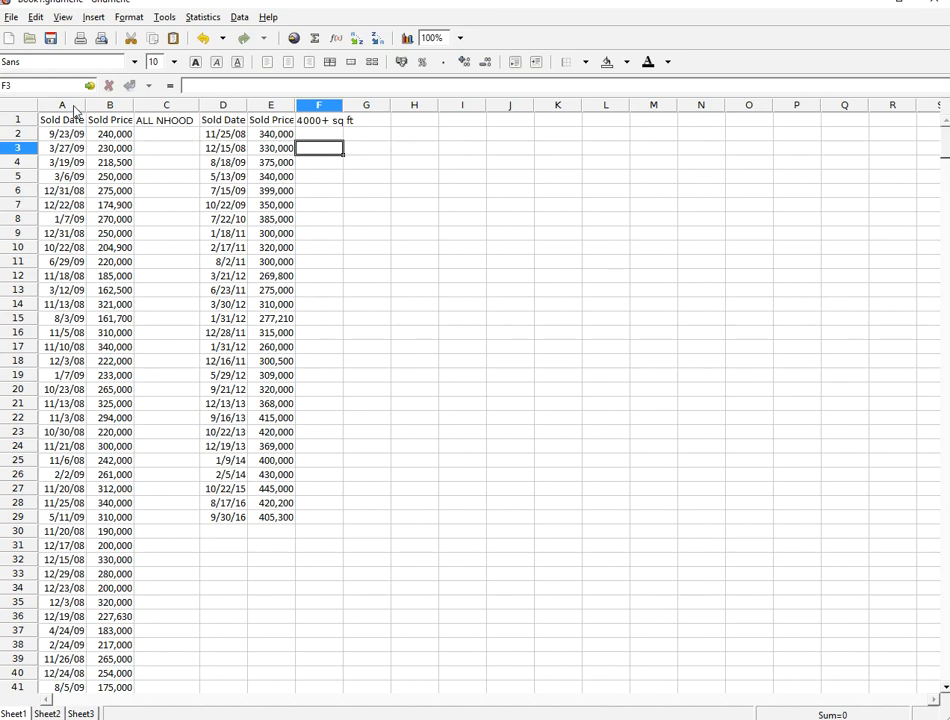
- Insert an XY scatter chart without lines from columns A:B and D:E, sized to span about C7 to P38
drag(75, 106, 106, 104)
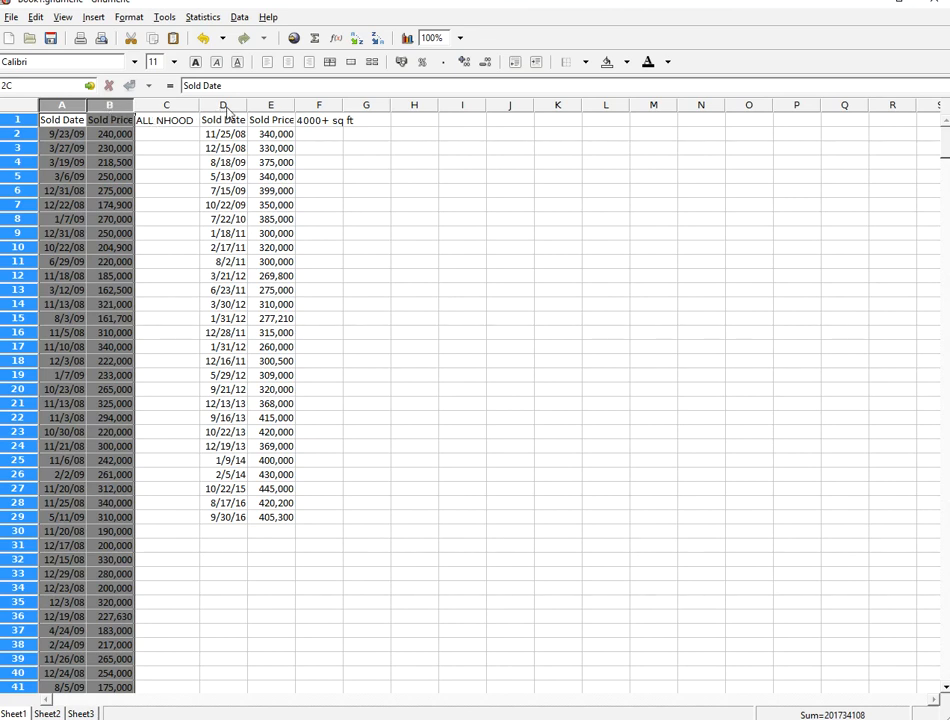
drag(227, 106, 271, 104)
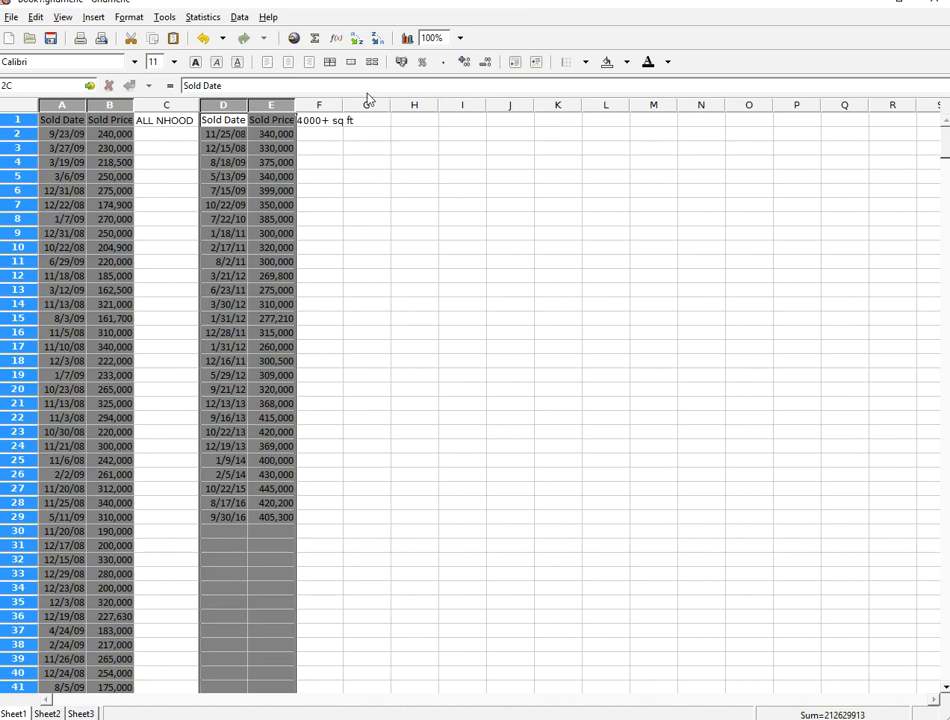
click(407, 38)
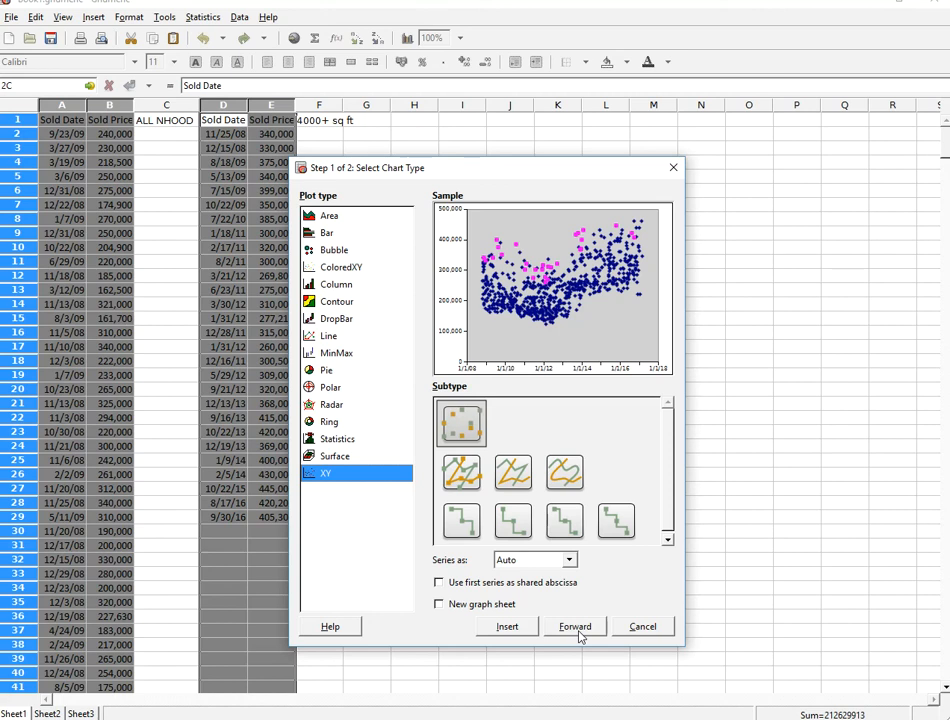
click(527, 632)
drag(787, 647, 153, 205)
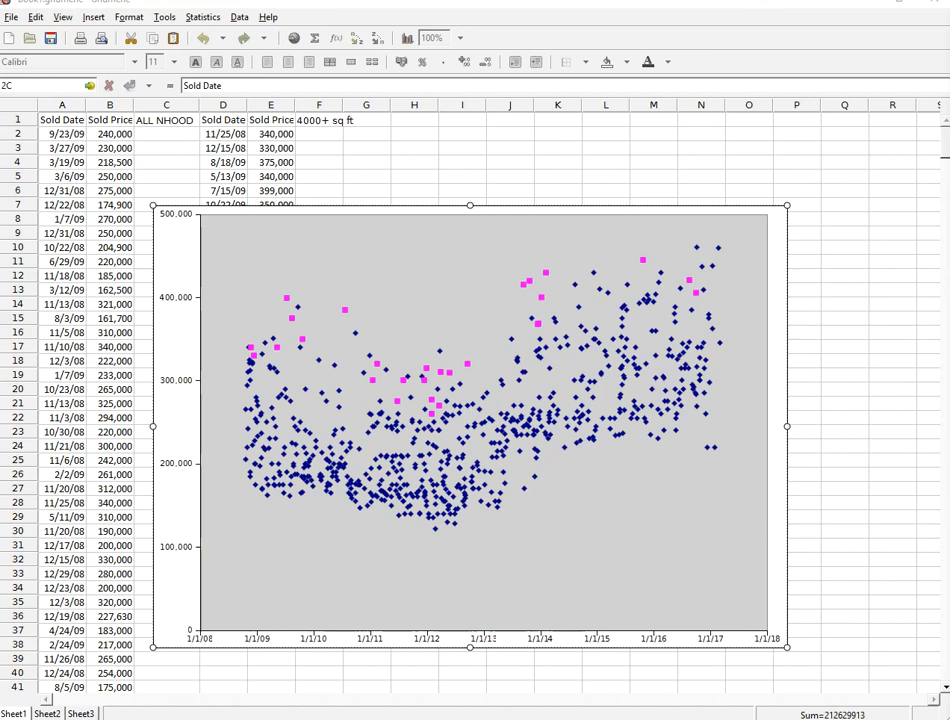
- Maximize the Template for Graphs.gnumeric window to examine its Neighborhood Market Trends template, and close the Antelope example graph image
drag(949, 40, 540, 14)
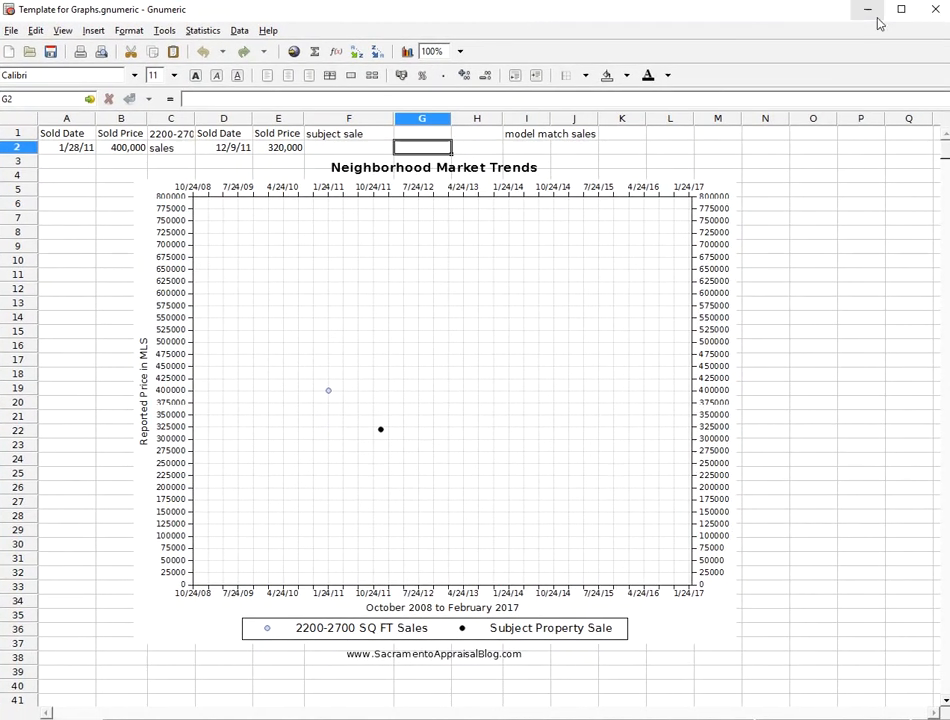
click(898, 11)
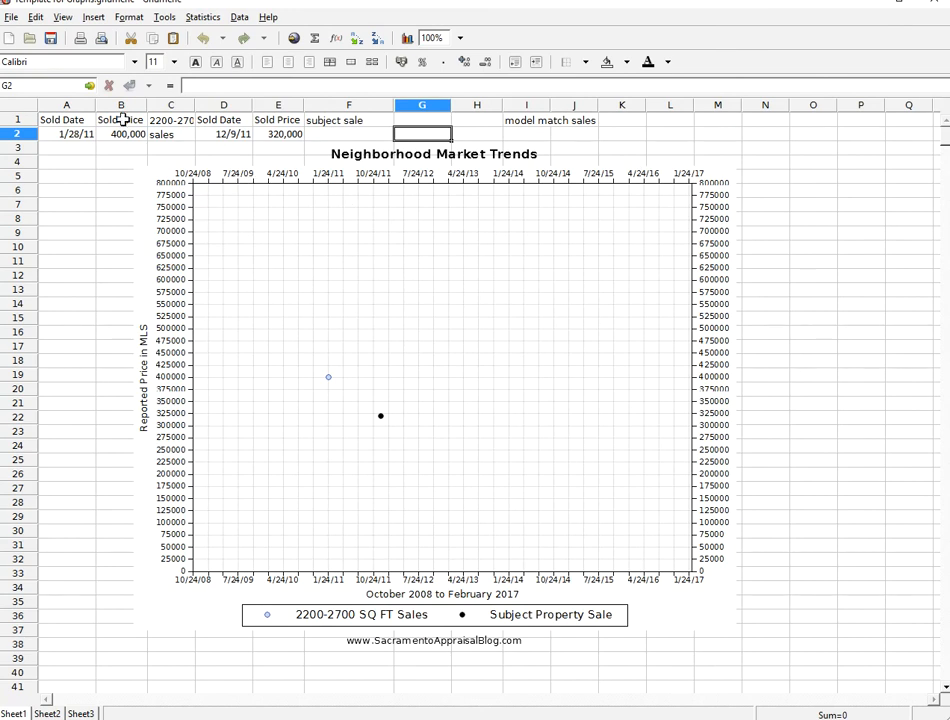
click(164, 120)
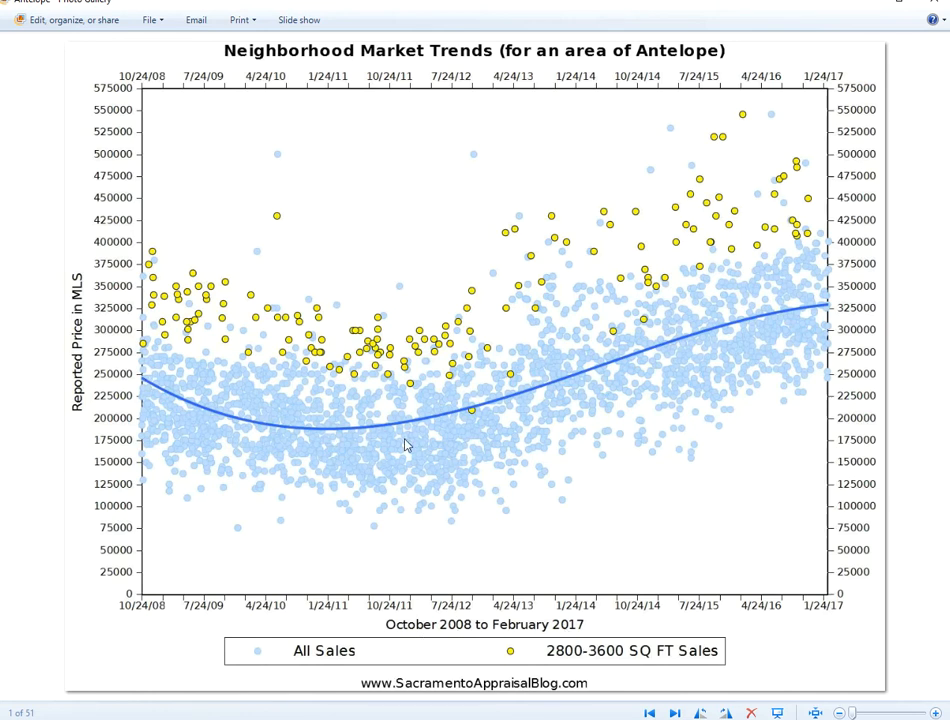
click(939, 4)
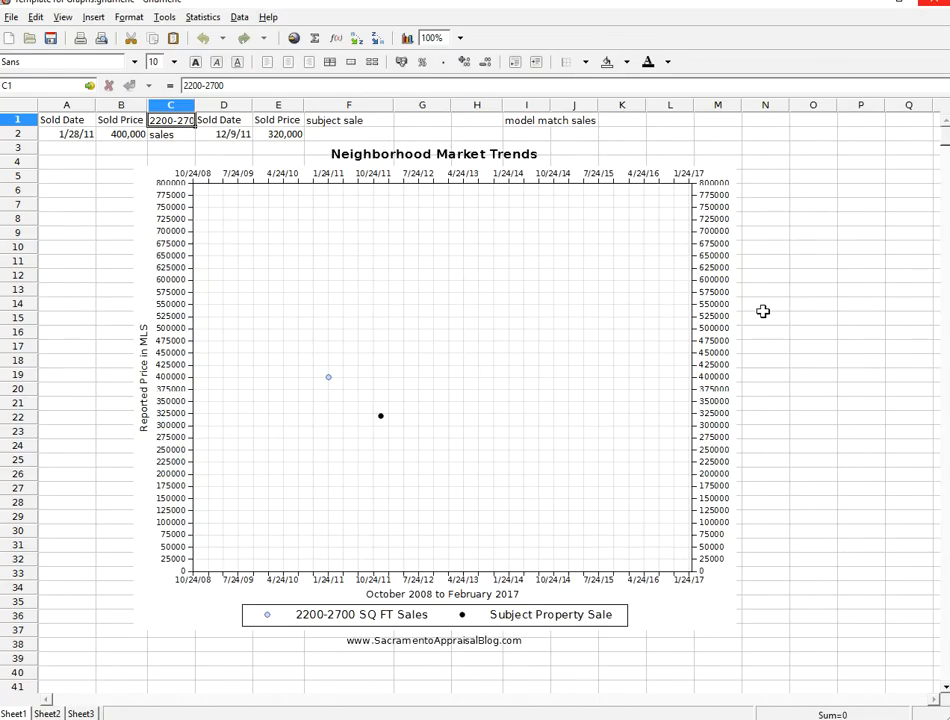